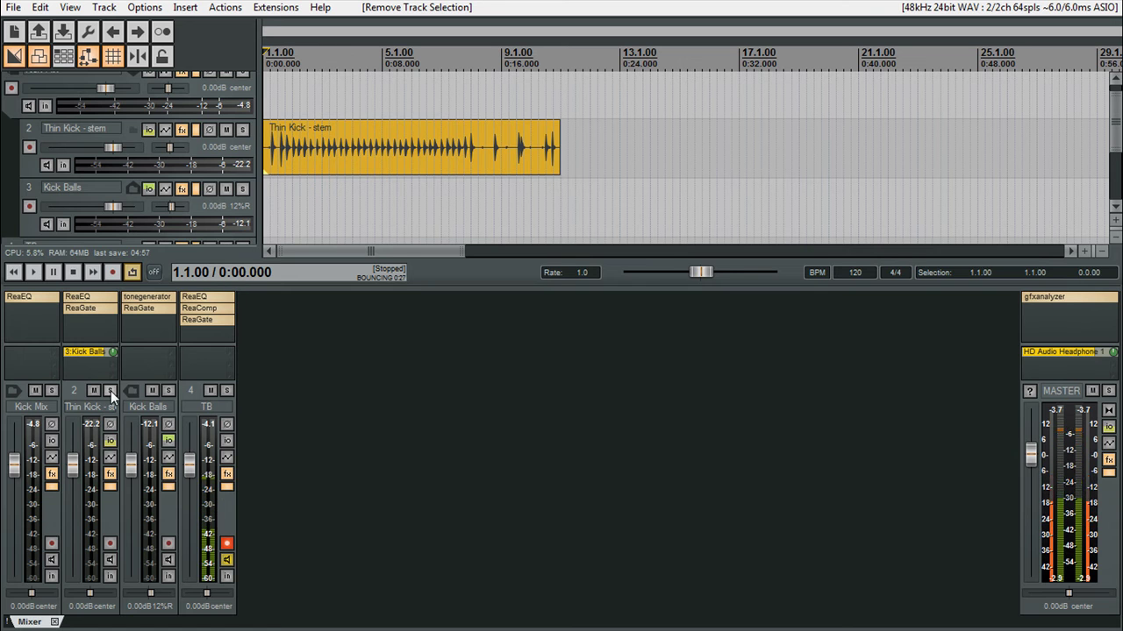
Mute the Kick Balls track and set the Thin Kick - stem track's volume to +3.79 dB
{"action": "left_click", "coordinate": [152, 390]}
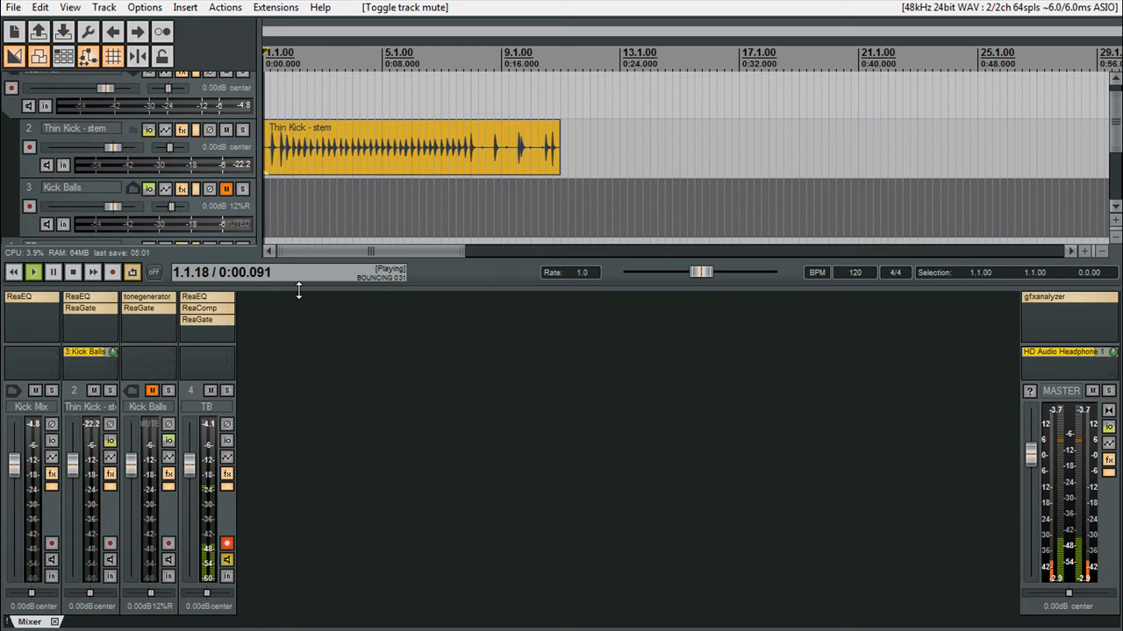
{"action": "left_click_drag", "start_coordinate": [72, 461], "coordinate": [76, 468]}
{"action": "scroll", "coordinate": [76, 464], "scroll_direction": "up", "scroll_amount": 8}
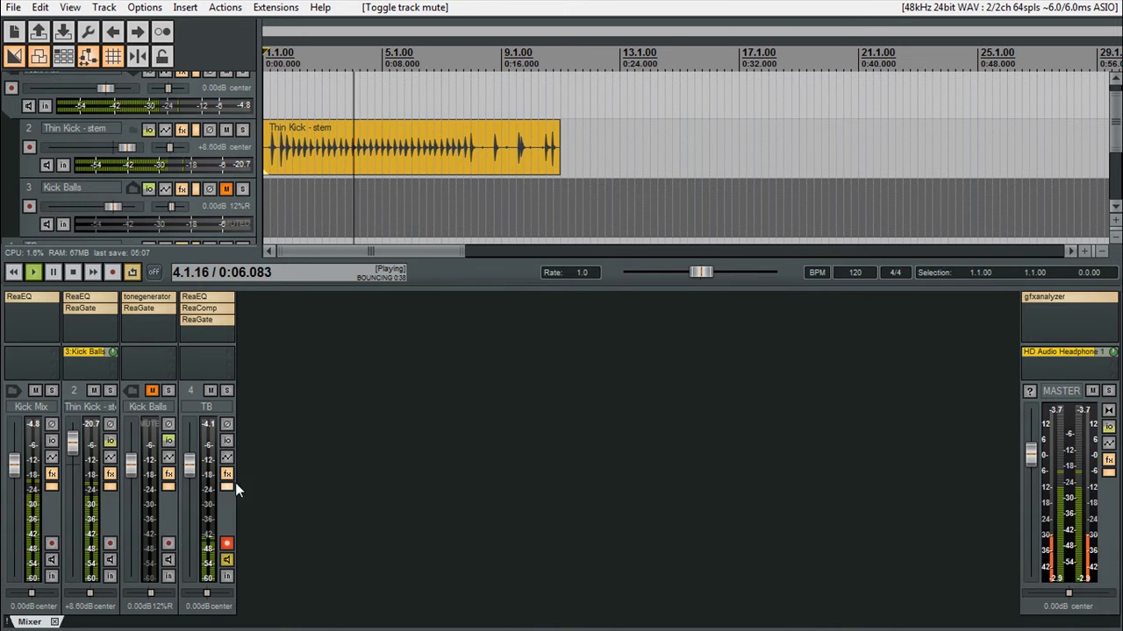
{"action": "scroll", "coordinate": [72, 439], "scroll_direction": "down", "scroll_amount": 5}
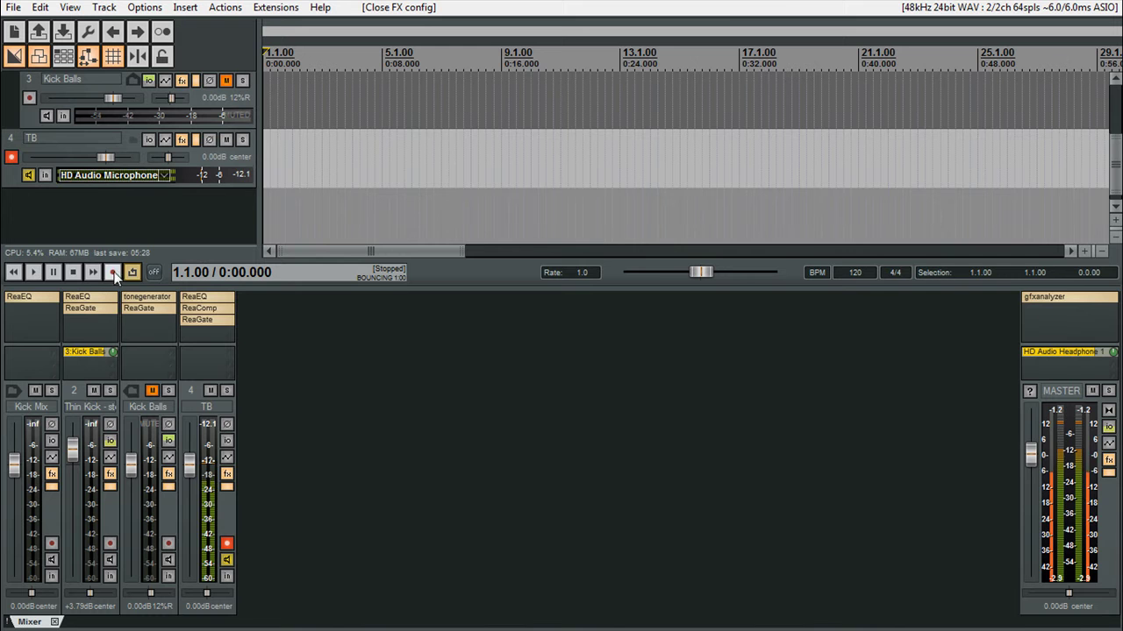
Bypass the effects chain on the Thin Kick - stem track and re-enable it
{"action": "right_click", "coordinate": [98, 295]}
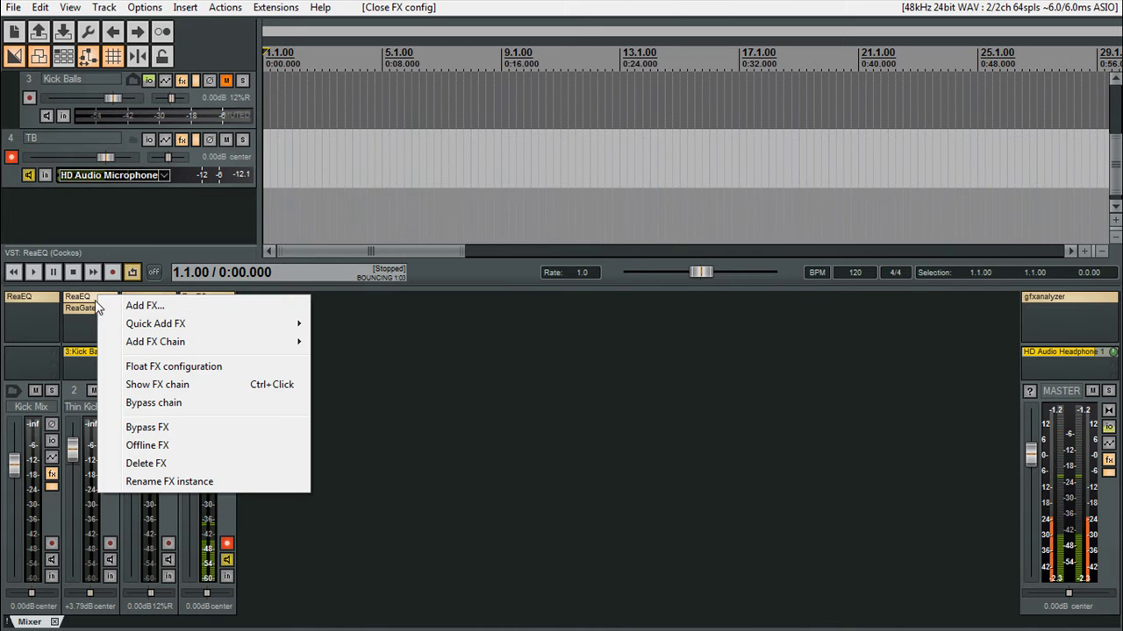
{"action": "left_click", "coordinate": [172, 403]}
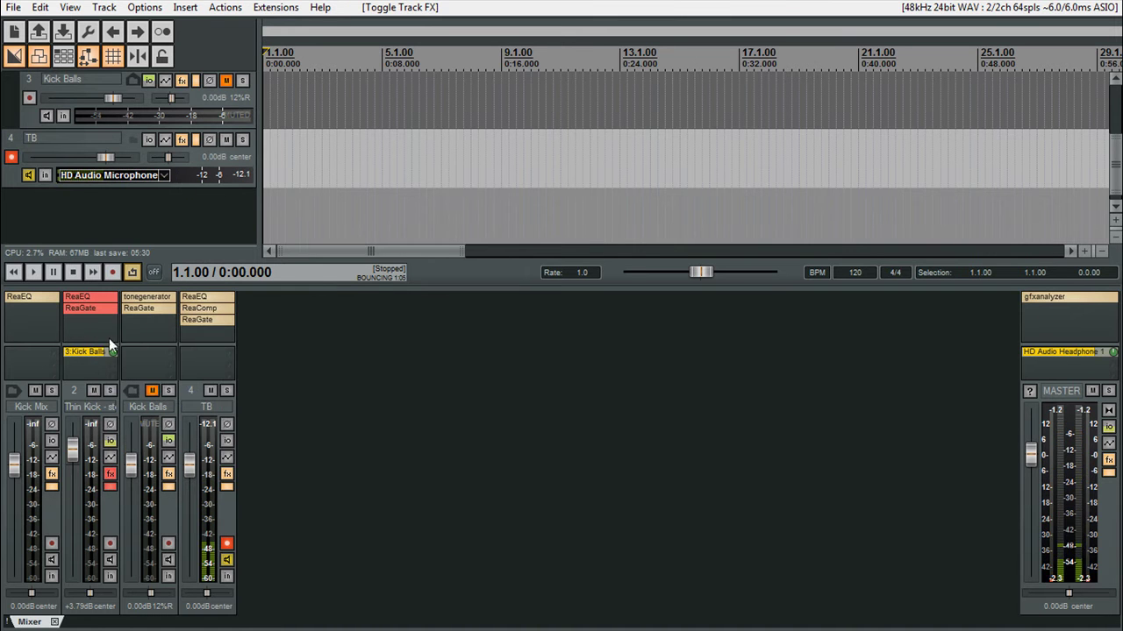
{"action": "right_click", "coordinate": [104, 310]}
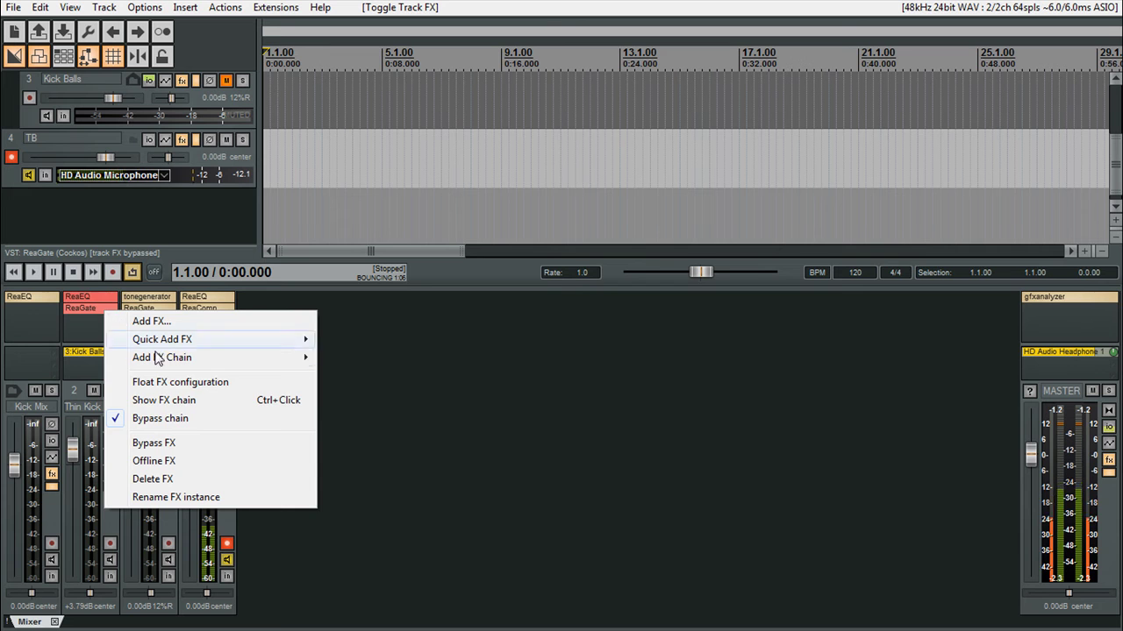
{"action": "left_click", "coordinate": [172, 420]}
{"action": "left_click", "coordinate": [339, 386]}
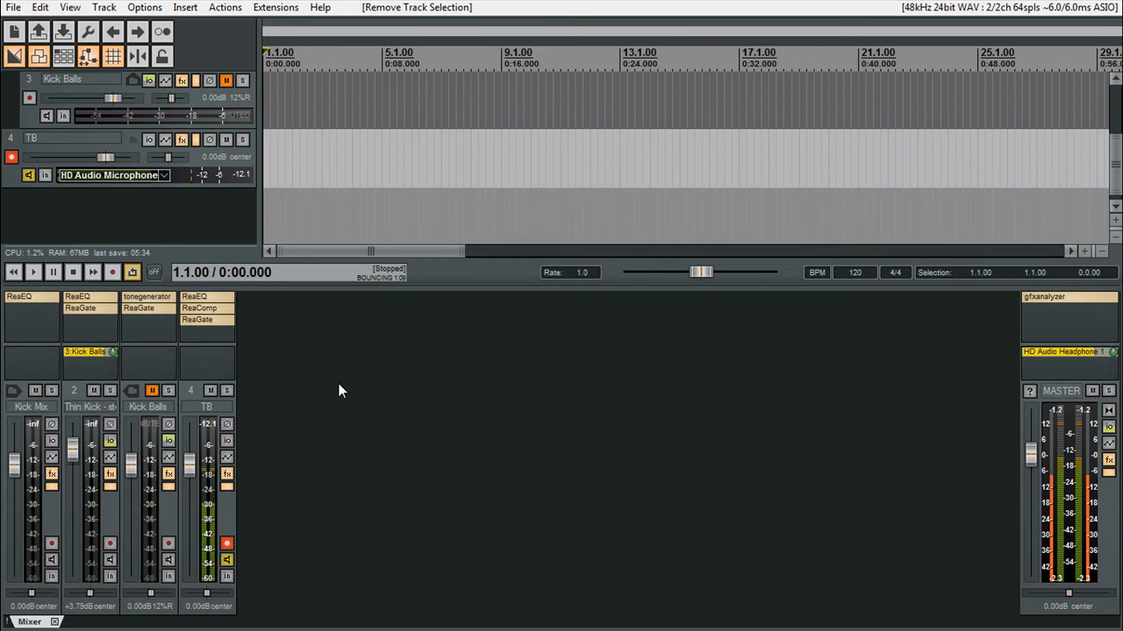
Unmute the Kick Balls track and play the mix with the TB track muted
{"action": "left_click", "coordinate": [152, 391]}
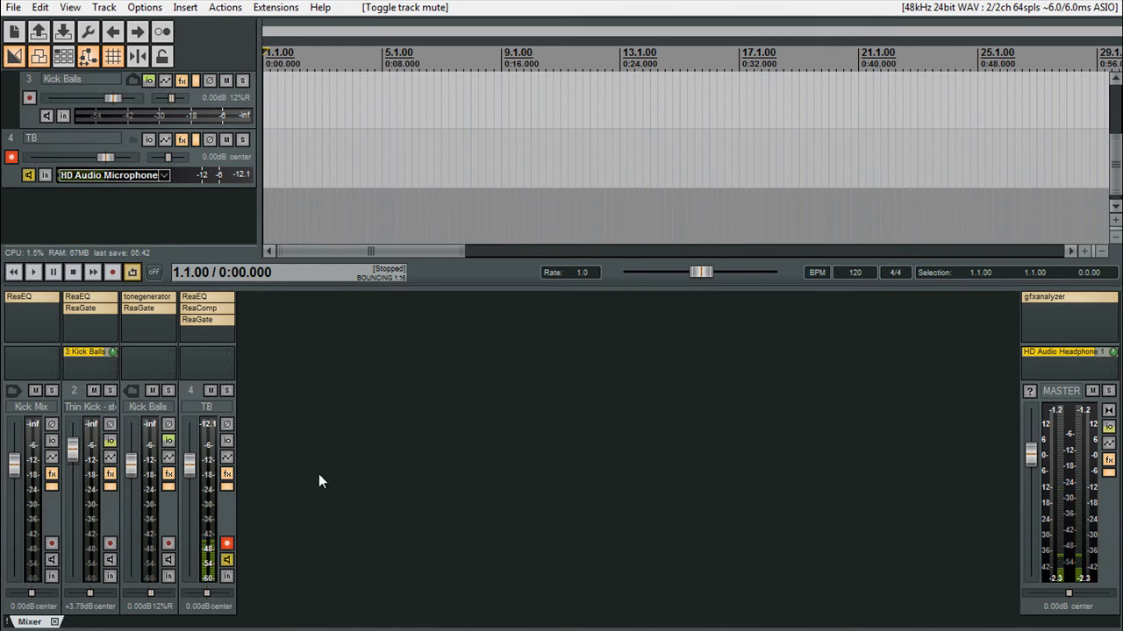
{"action": "left_click", "coordinate": [213, 391]}
{"action": "key", "text": "space"}
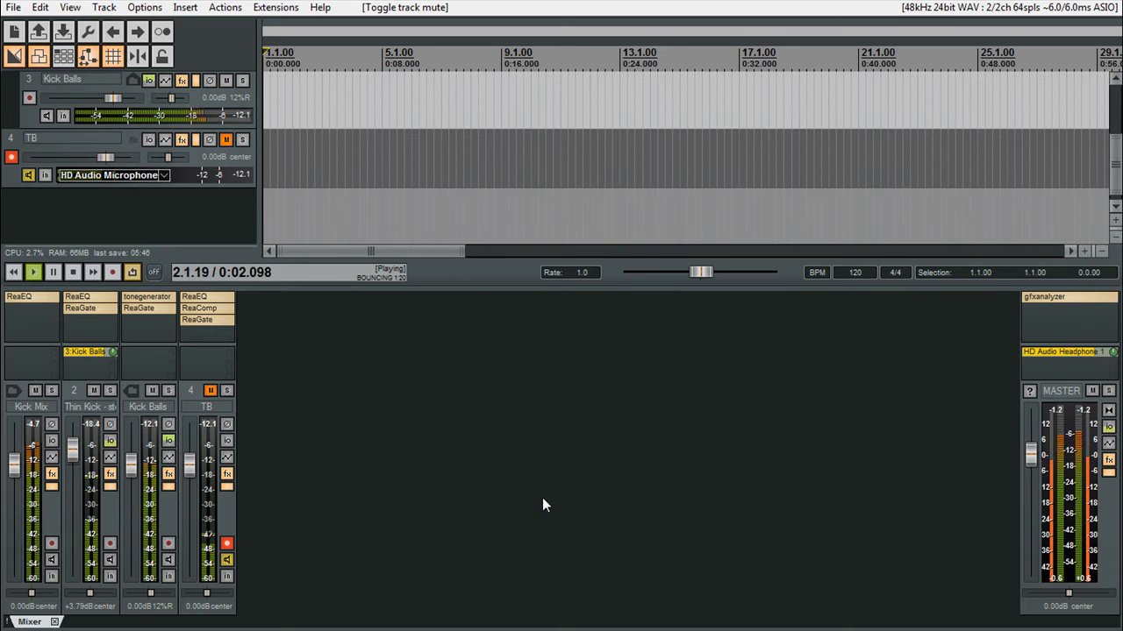
Examine the playing mix's frequency spectrum in the master track's gfxanalyzer and close it
{"action": "right_click", "coordinate": [1050, 296]}
{"action": "left_click", "coordinate": [794, 348]}
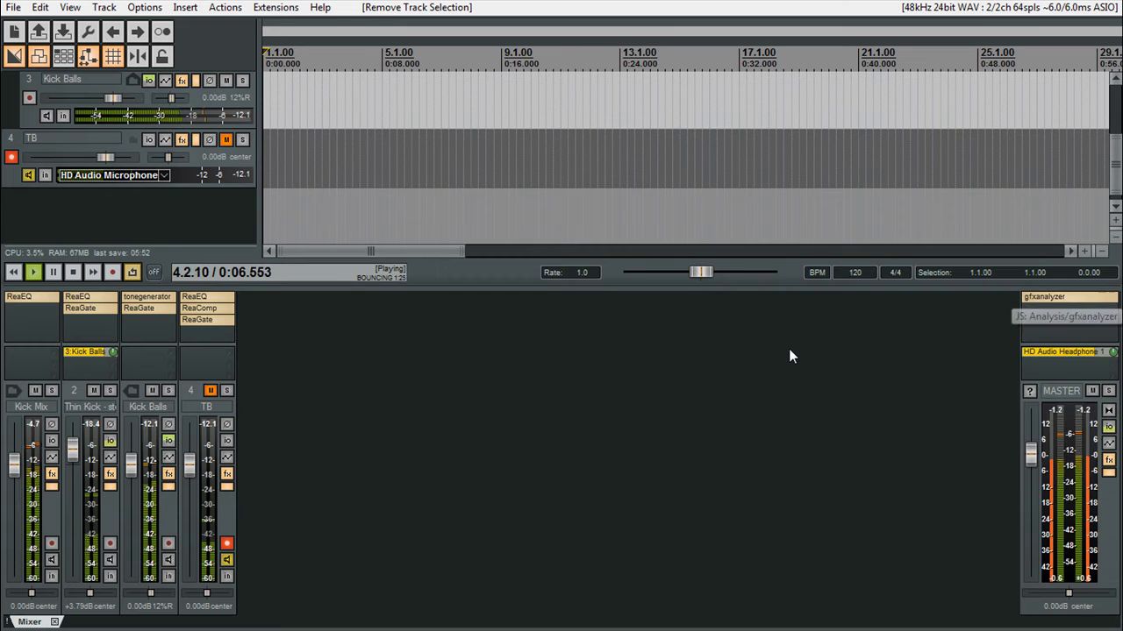
{"action": "left_click", "coordinate": [1056, 297]}
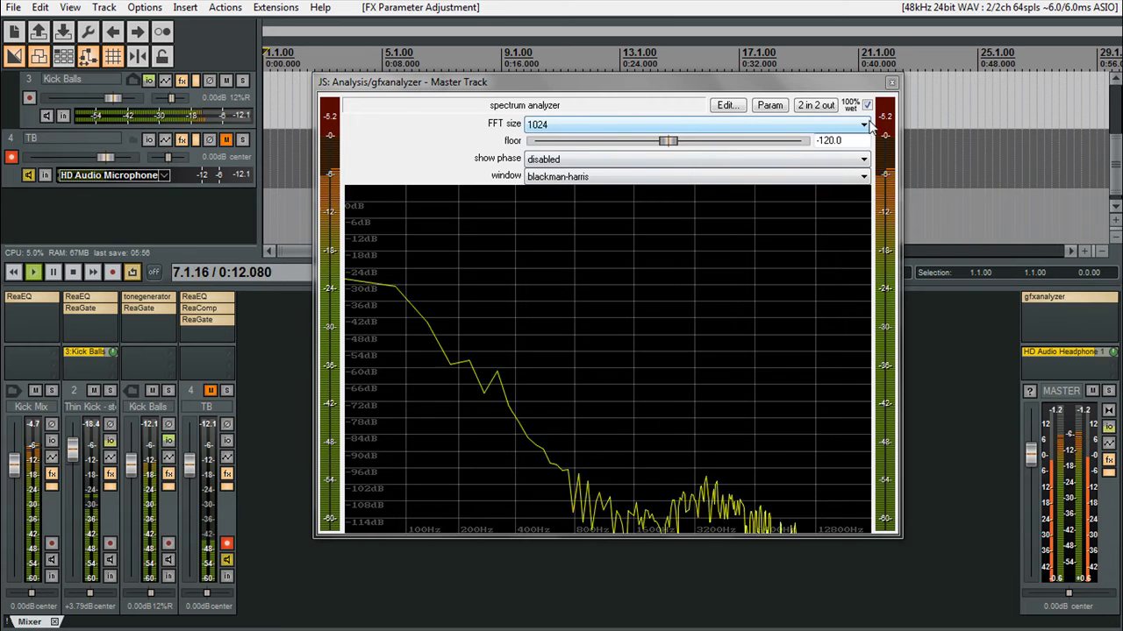
{"action": "left_click", "coordinate": [891, 83]}
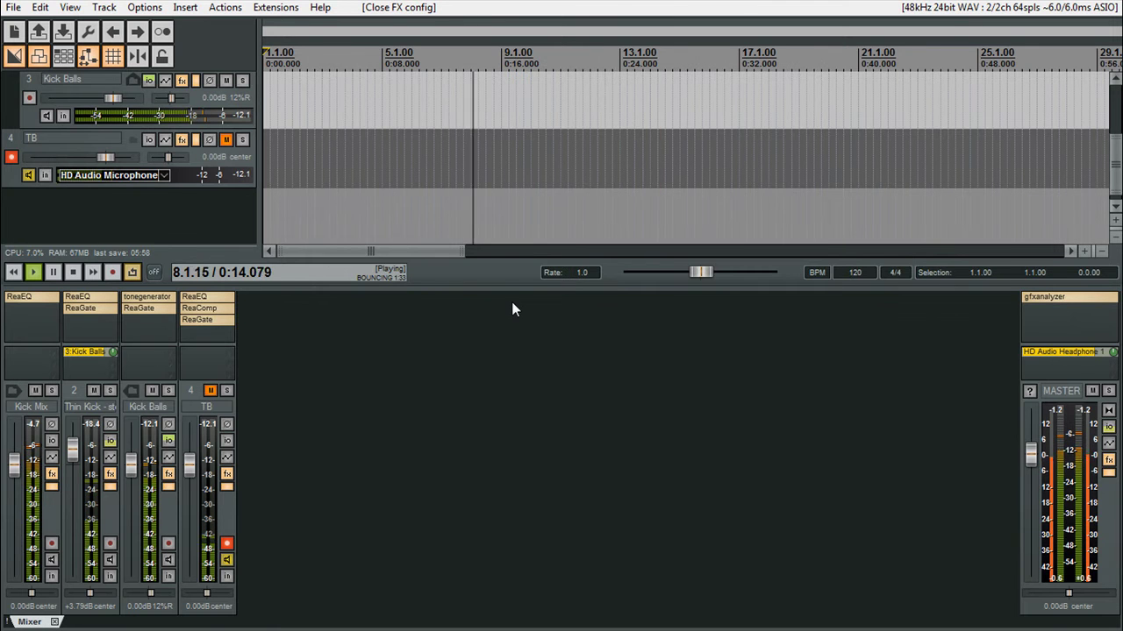
Compare the playing kick with and without the Kick Balls track, and unmute the TB track
{"action": "left_click", "coordinate": [152, 390]}
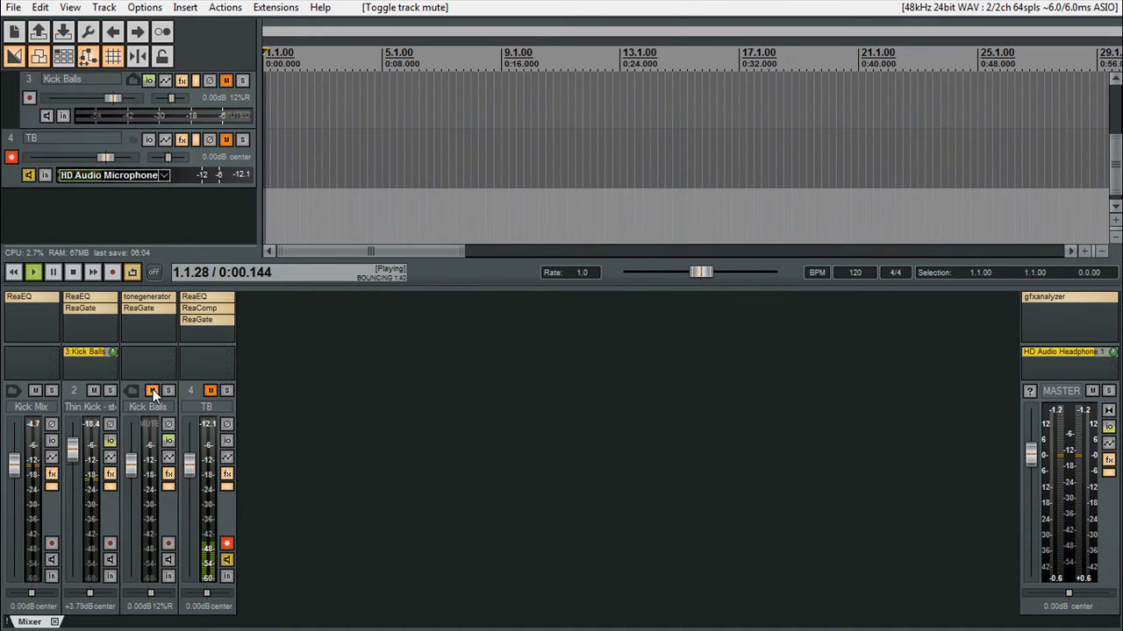
{"action": "left_click", "coordinate": [152, 390]}
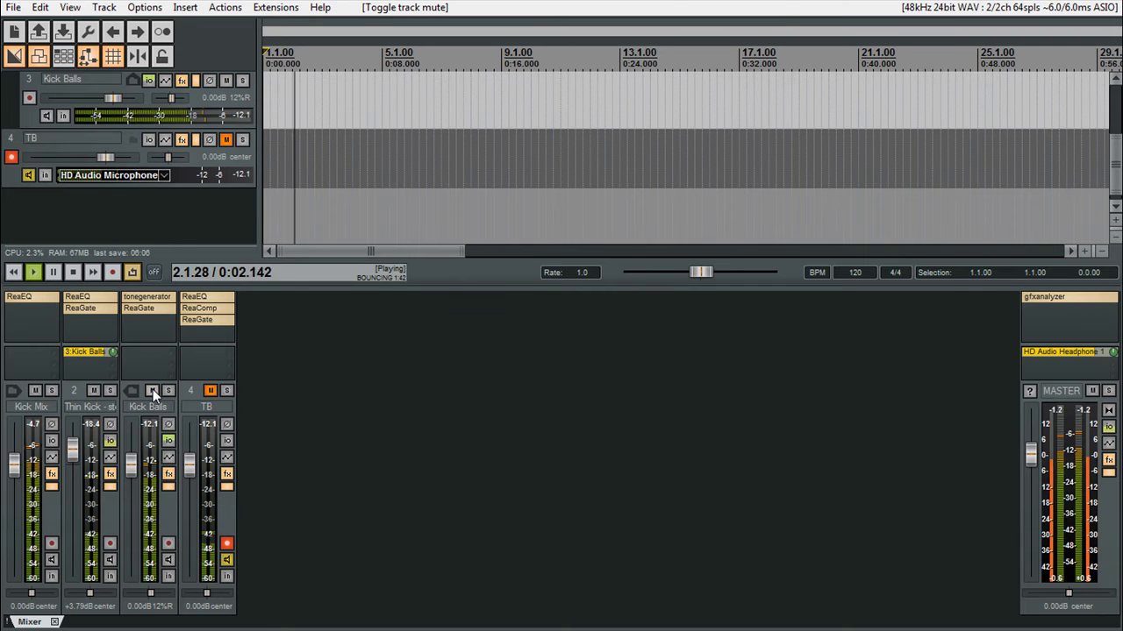
{"action": "left_click", "coordinate": [153, 390]}
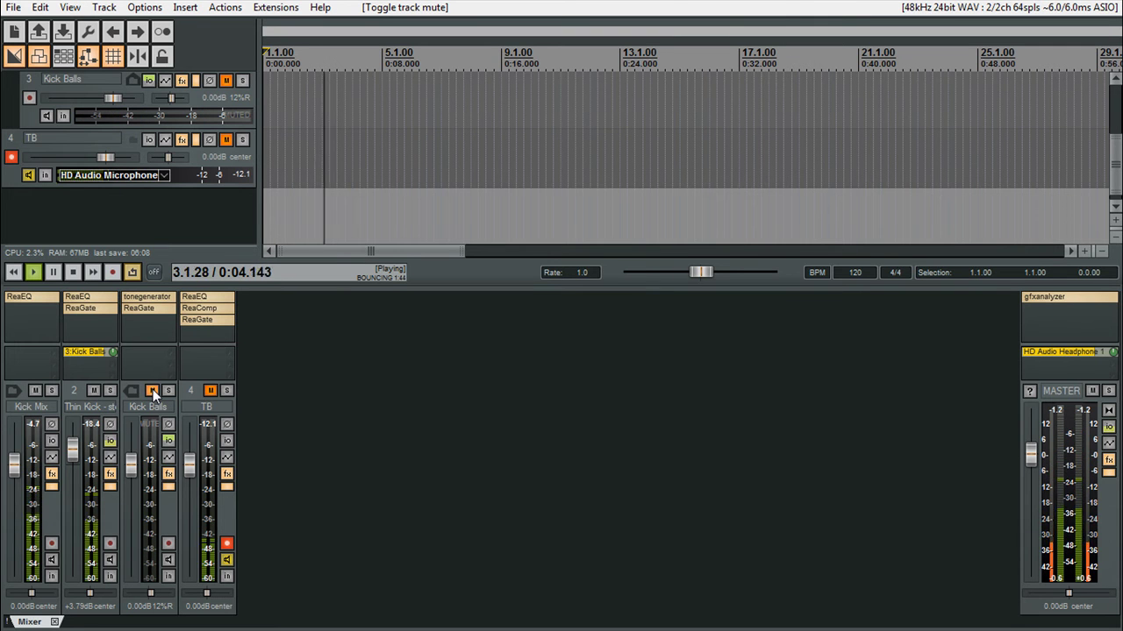
{"action": "left_click", "coordinate": [153, 390]}
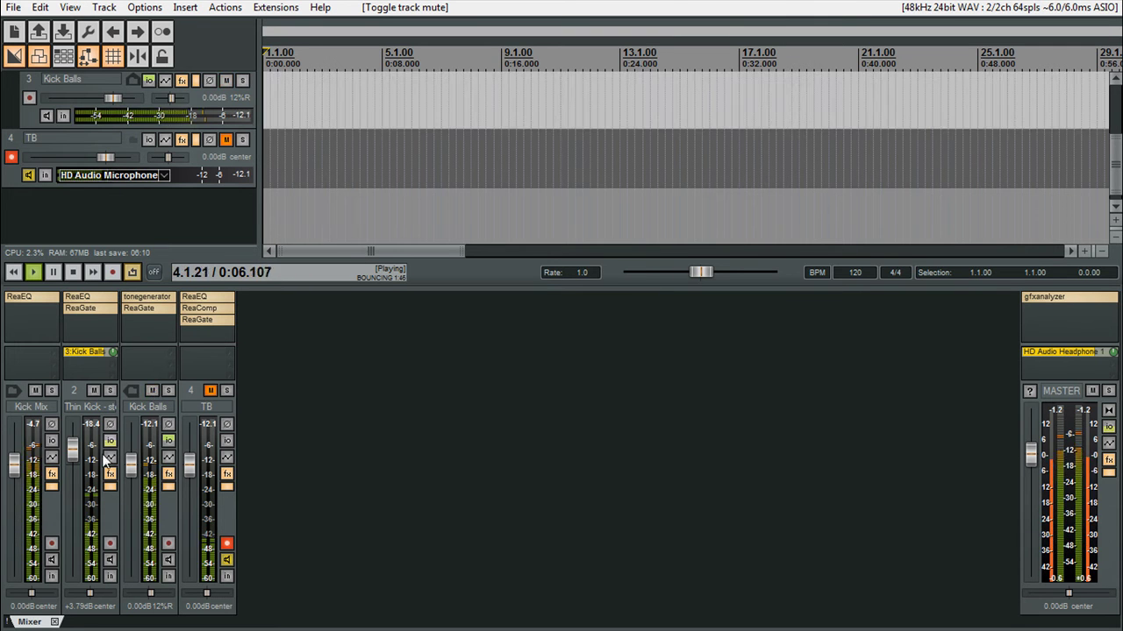
{"action": "left_click", "coordinate": [211, 391]}
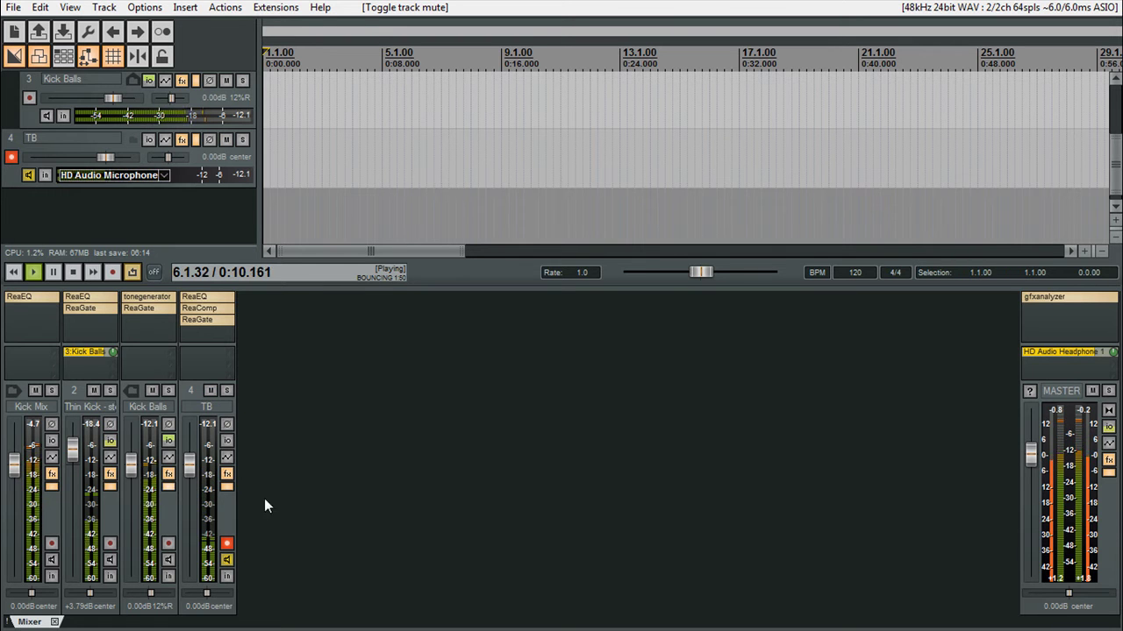
{"action": "left_click", "coordinate": [329, 510]}
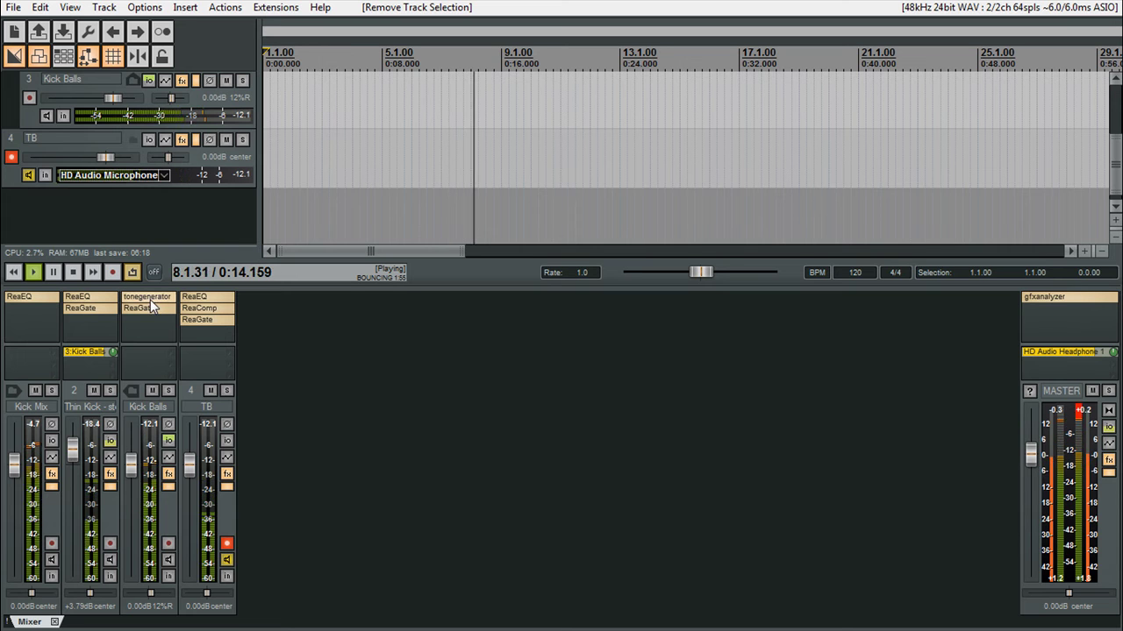
Turn off the Thin Kick - stem track's master send and inspect the Kick Balls tone generator settings
{"action": "left_click", "coordinate": [110, 440]}
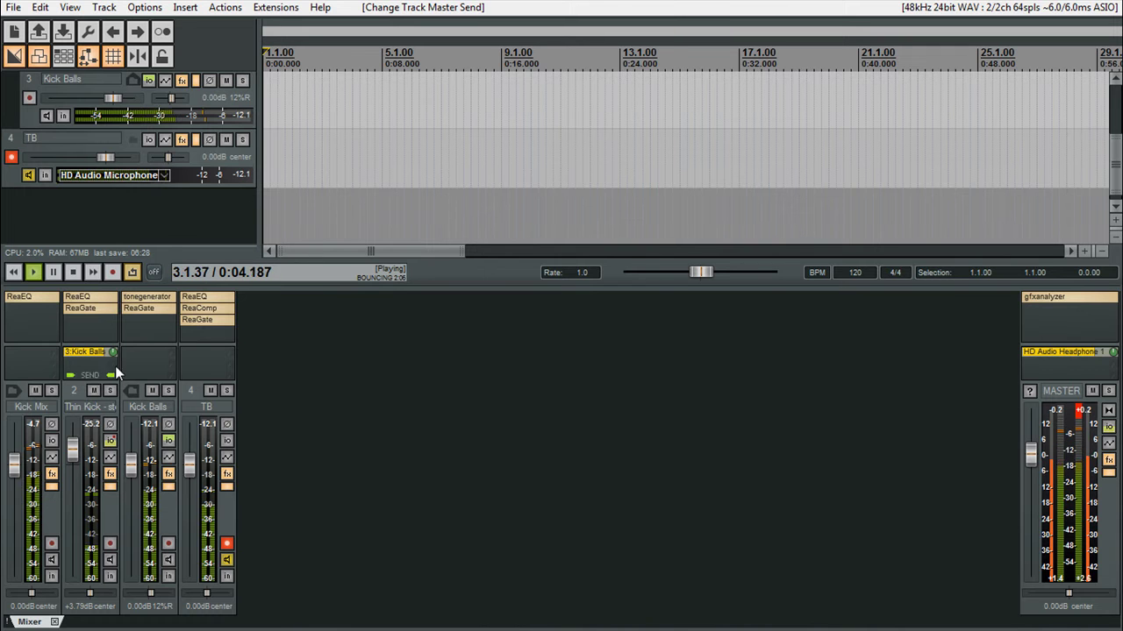
{"action": "left_click", "coordinate": [167, 302]}
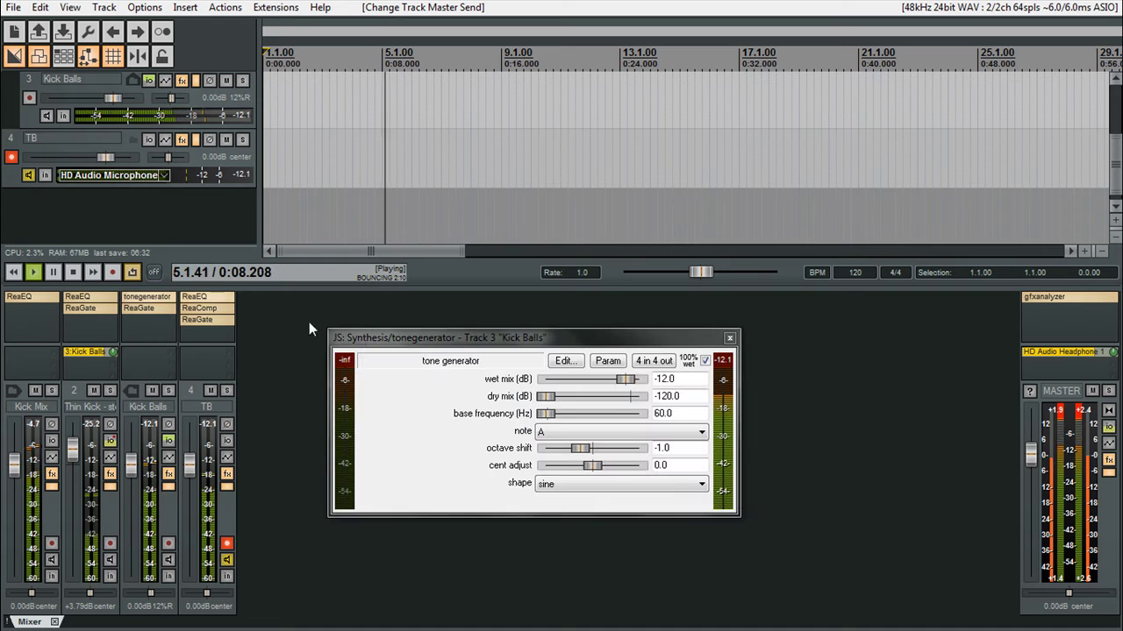
{"action": "left_click", "coordinate": [729, 338]}
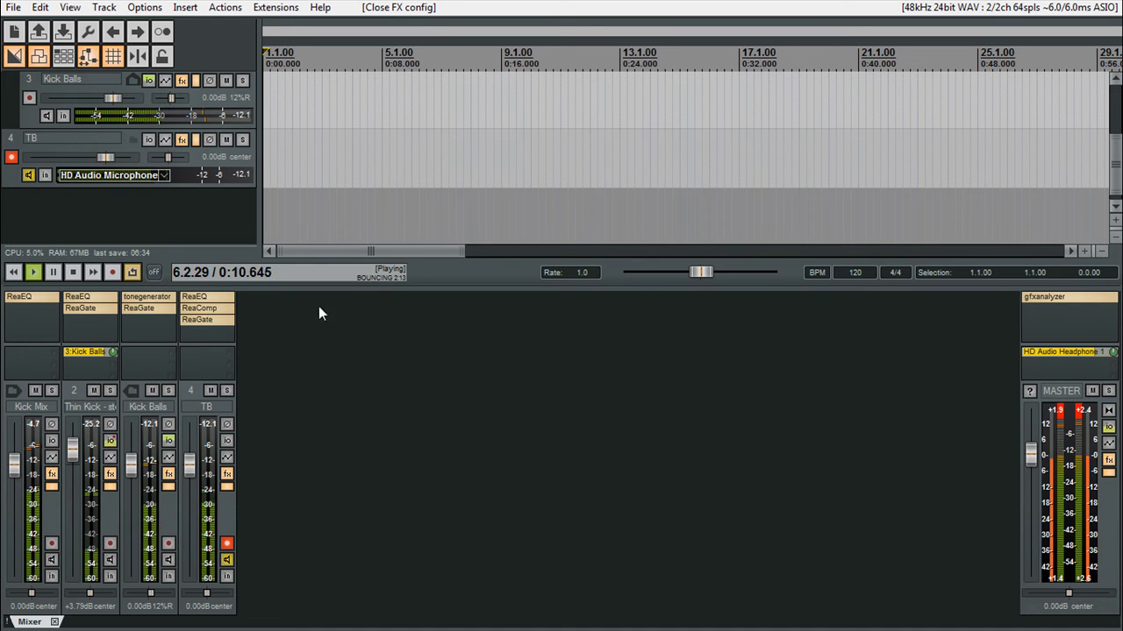
Open ReaGate on the Kick Balls track and try attack times of 15 ms and 10 ms
{"action": "left_click", "coordinate": [150, 309]}
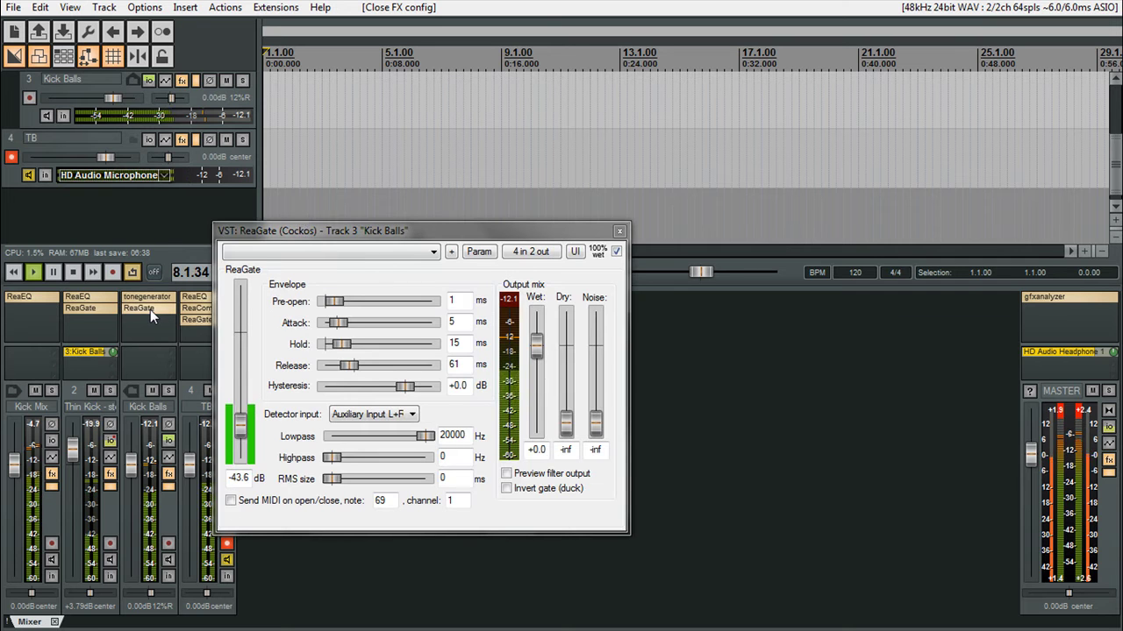
{"action": "left_click_drag", "start_coordinate": [394, 231], "coordinate": [482, 231]}
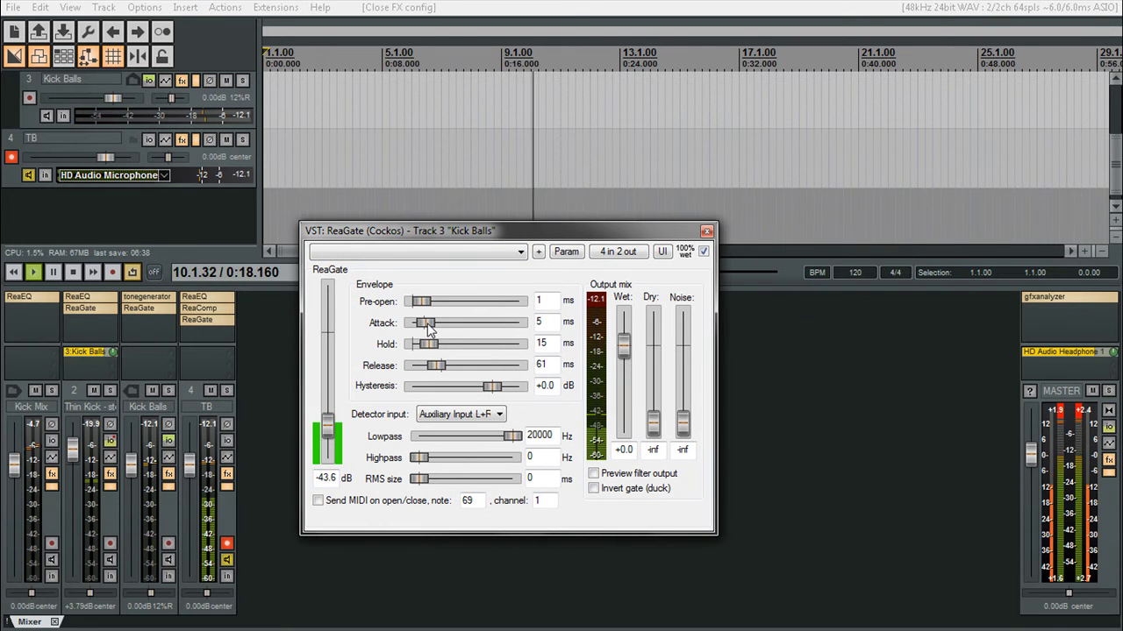
{"action": "mouse_move", "coordinate": [426, 323]}
{"action": "left_mouse_down"}
{"action": "mouse_move", "coordinate": [439, 326]}
{"action": "mouse_move", "coordinate": [430, 329]}
{"action": "left_mouse_up"}
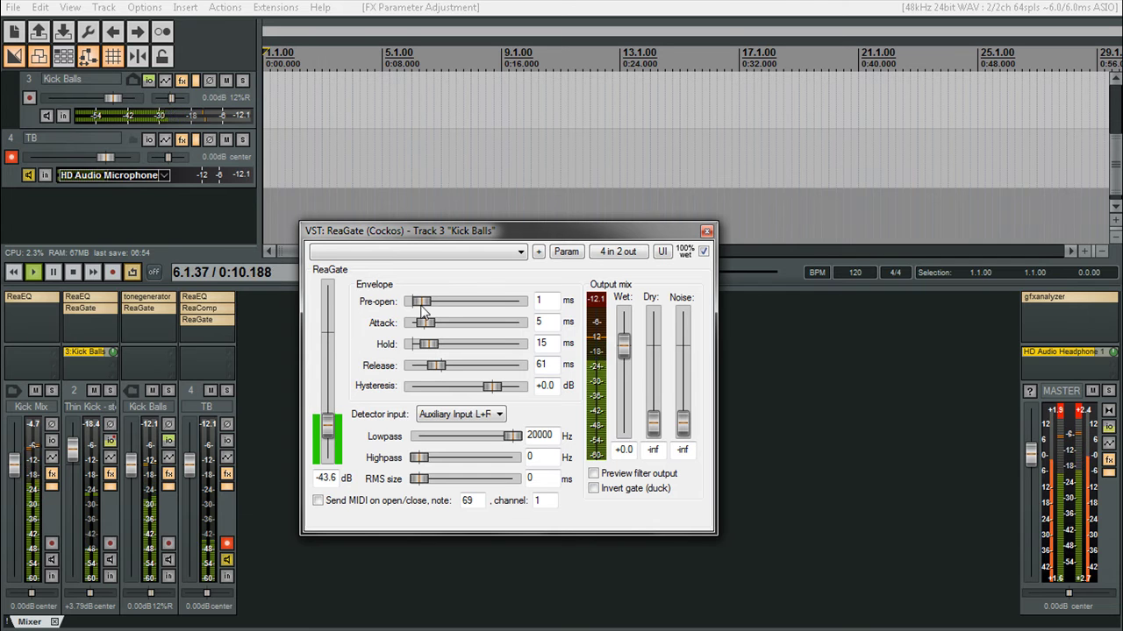
{"action": "left_click_drag", "start_coordinate": [424, 326], "coordinate": [437, 327]}
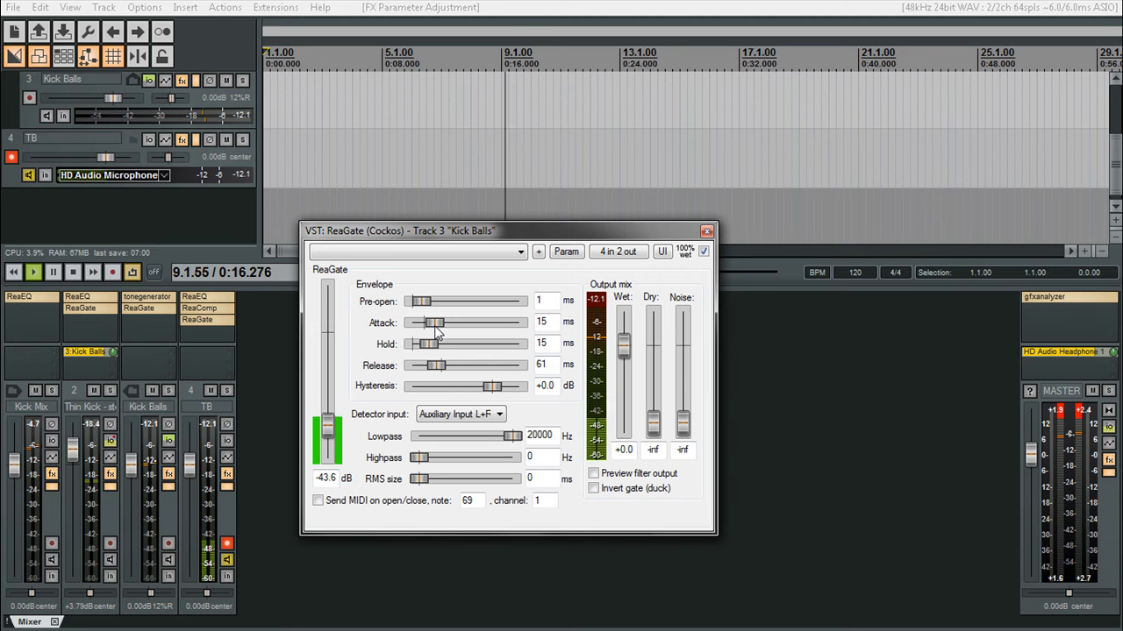
{"action": "left_click_drag", "start_coordinate": [436, 327], "coordinate": [430, 327]}
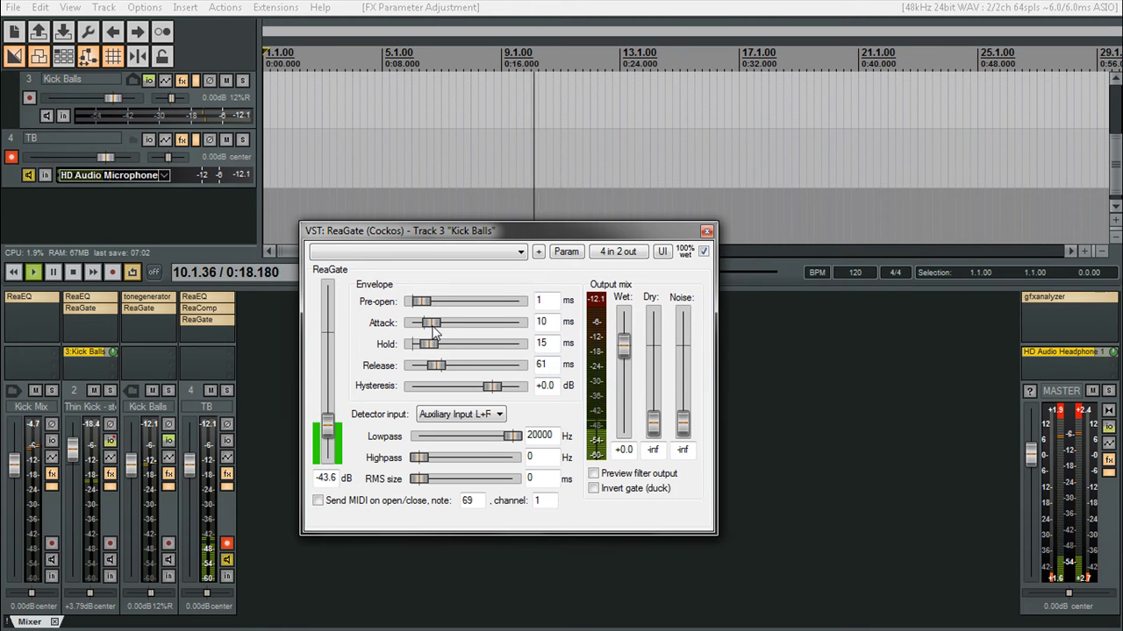
Restore the Thin Kick - stem master send and set the Kick Balls gate's attack to 5 ms
{"action": "left_click", "coordinate": [112, 445]}
{"action": "left_click_drag", "start_coordinate": [432, 322], "coordinate": [428, 329]}
{"action": "key", "text": "space"}
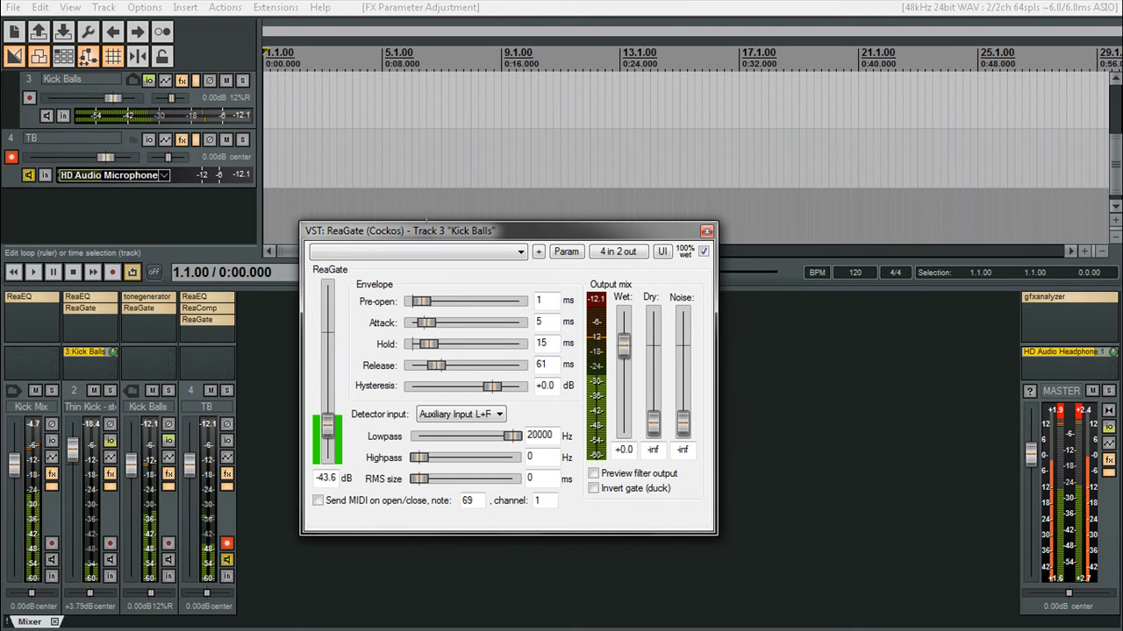
{"action": "left_click", "coordinate": [706, 231]}
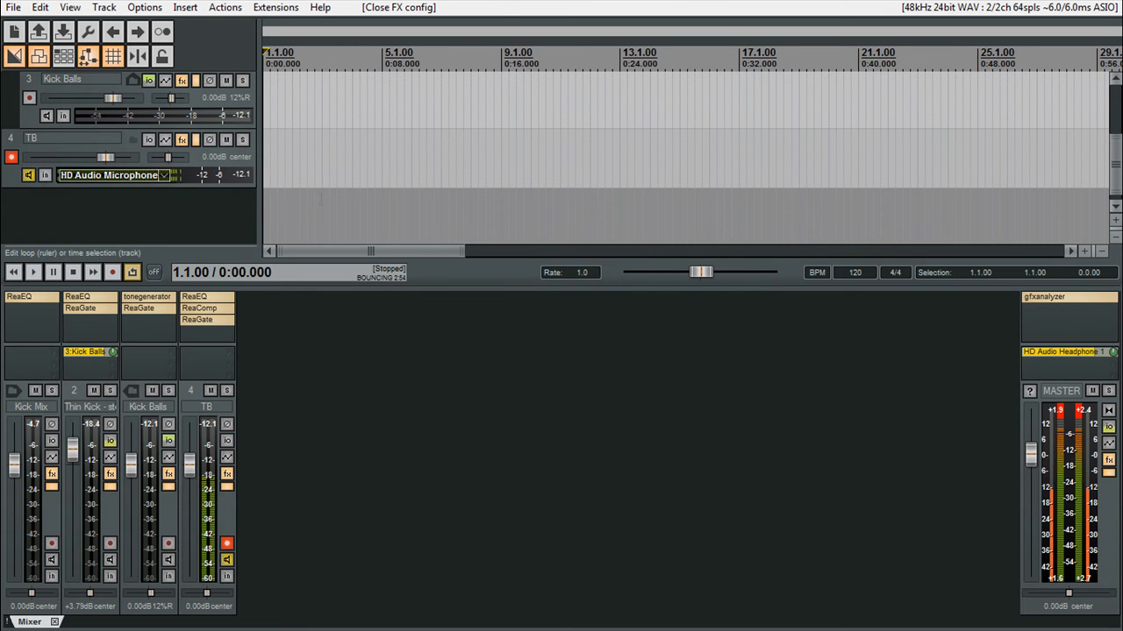
Hide the mixer and delete the receive from Thin Kick - stem in the Kick Balls track's routing
{"action": "left_click", "coordinate": [70, 7]}
{"action": "left_click", "coordinate": [129, 77]}
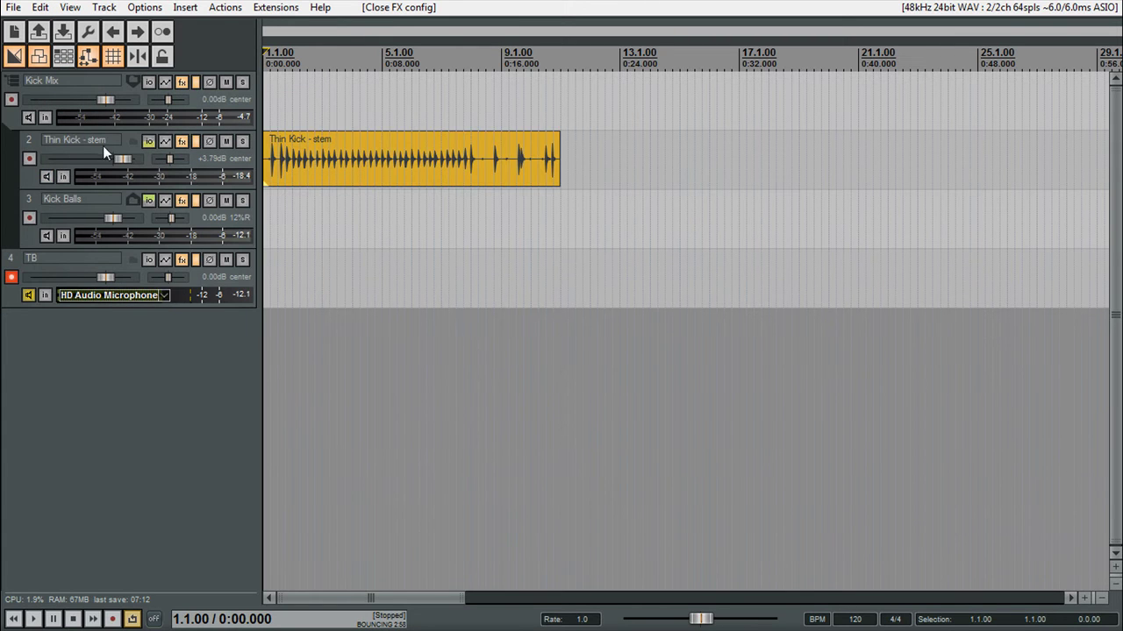
{"action": "left_click_drag", "start_coordinate": [30, 164], "coordinate": [98, 141]}
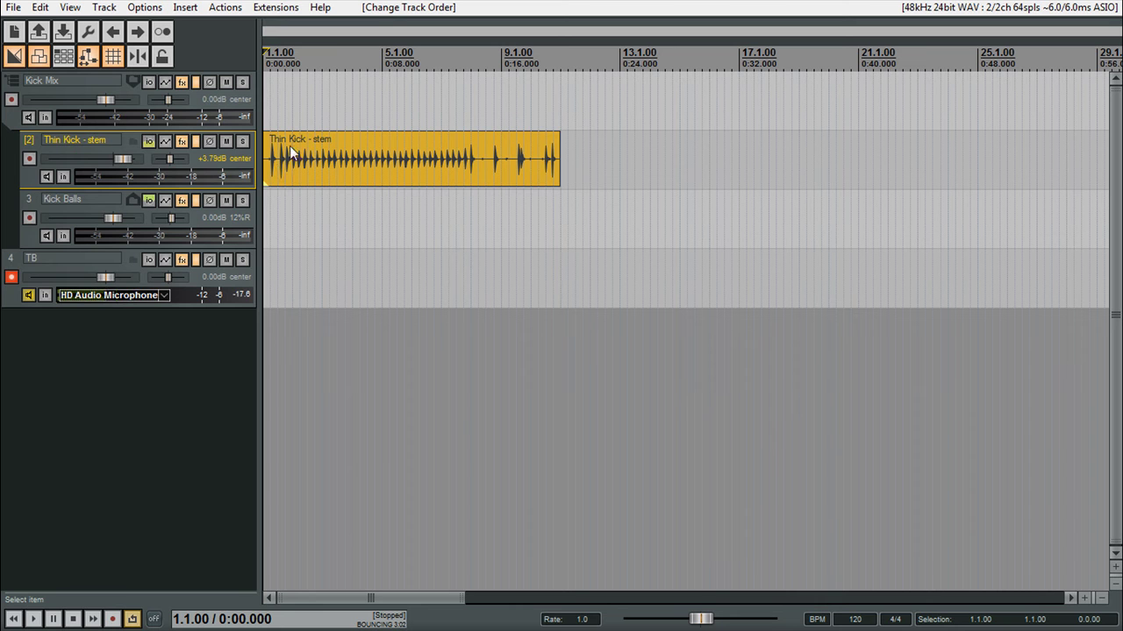
{"action": "left_click_drag", "start_coordinate": [148, 142], "coordinate": [148, 201]}
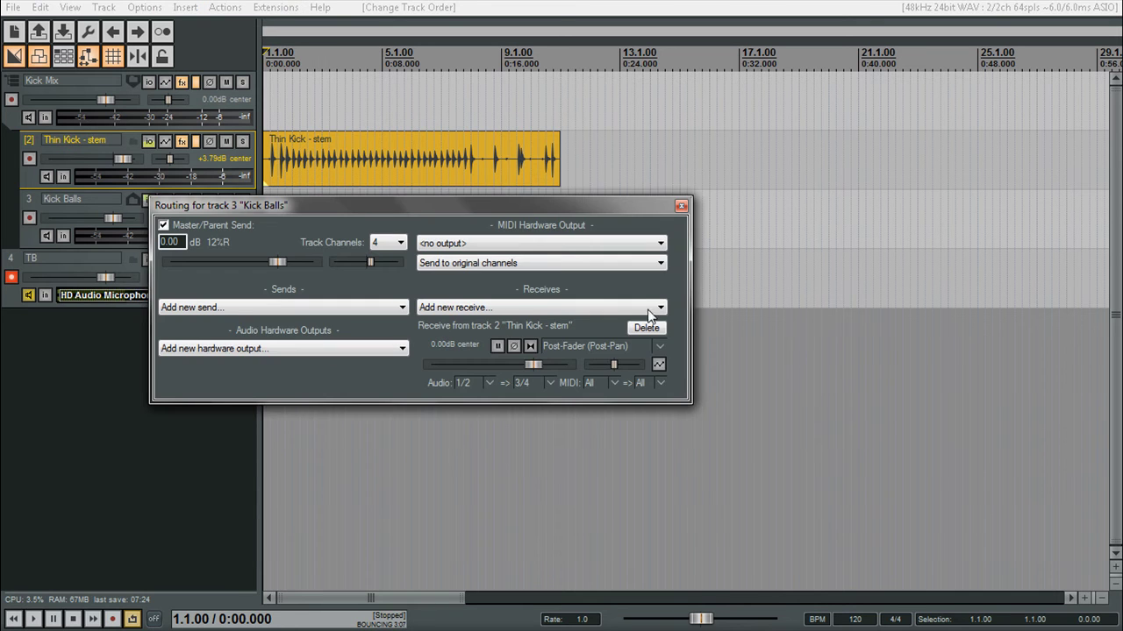
{"action": "left_click", "coordinate": [646, 329]}
{"action": "left_click", "coordinate": [679, 207]}
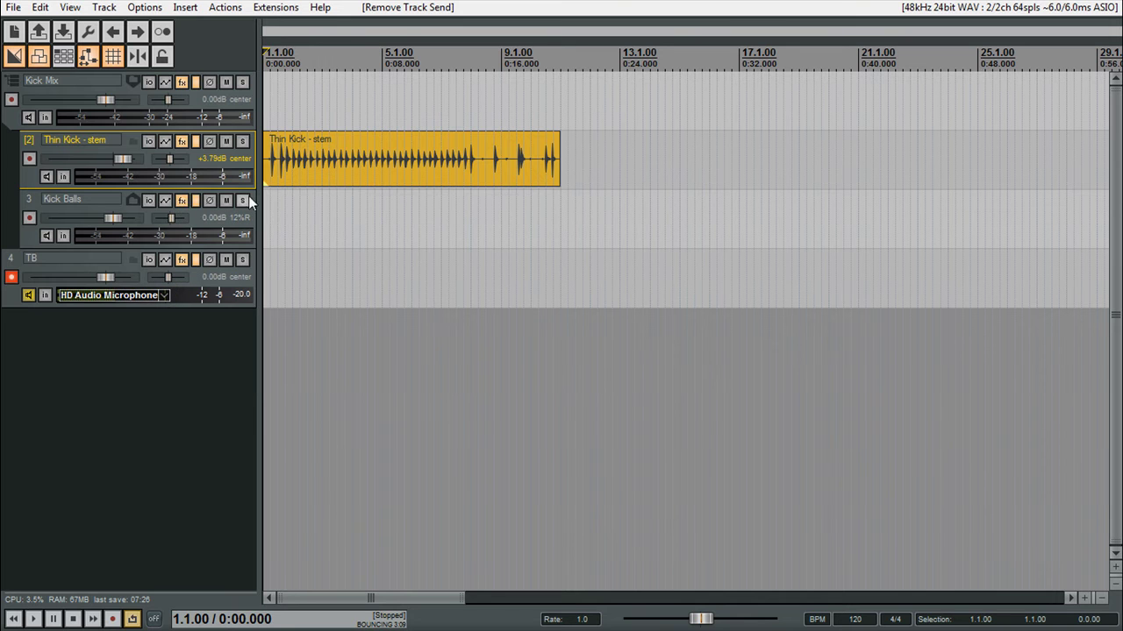
Remove the ReaGate effect from the Kick Balls track's effects chain
{"action": "left_click", "coordinate": [194, 204]}
{"action": "left_click", "coordinate": [181, 201]}
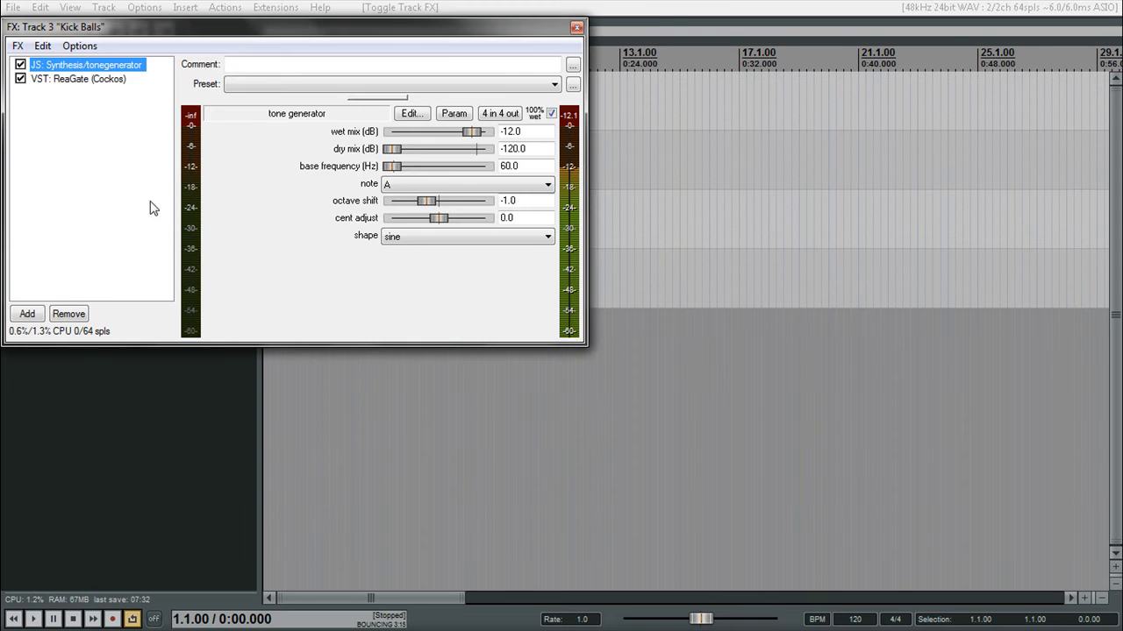
{"action": "left_click", "coordinate": [66, 79]}
{"action": "key", "text": "Delete"}
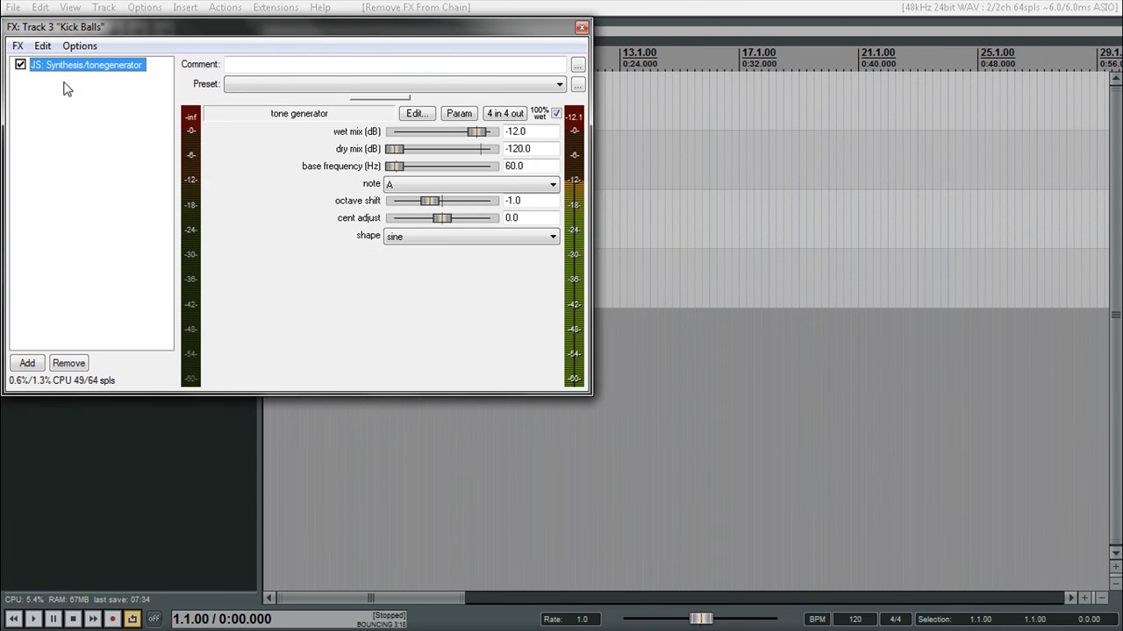
{"action": "left_click", "coordinate": [581, 27]}
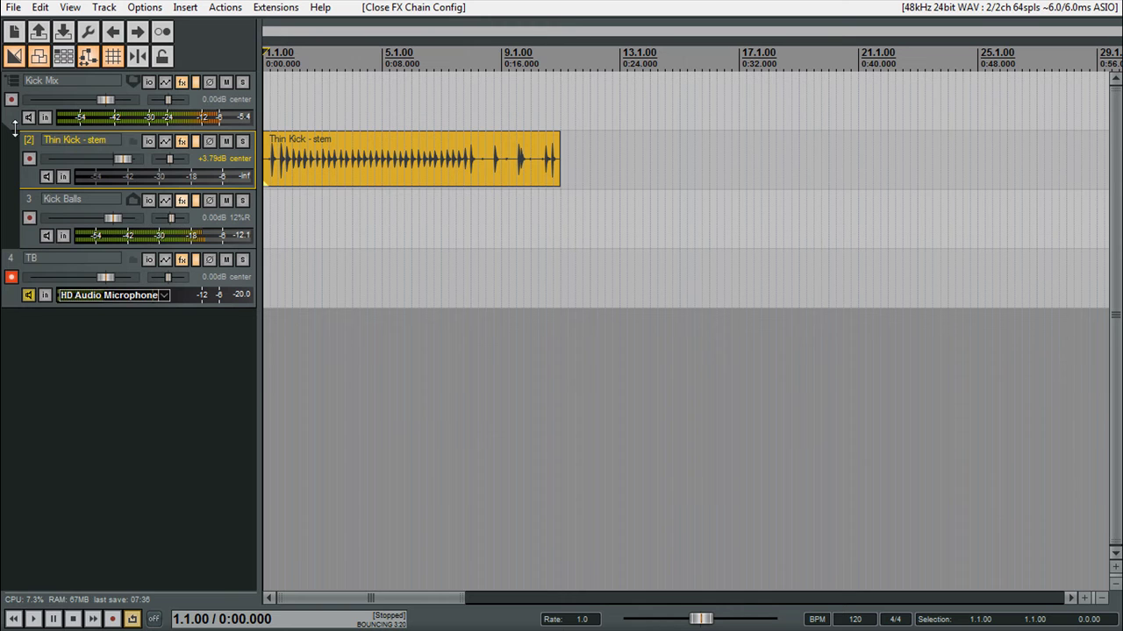
Mute the Kick Balls track and create a send from Thin Kick - stem to Kick Balls, routing audio 1/2 to channels 3/4
{"action": "left_click", "coordinate": [225, 201]}
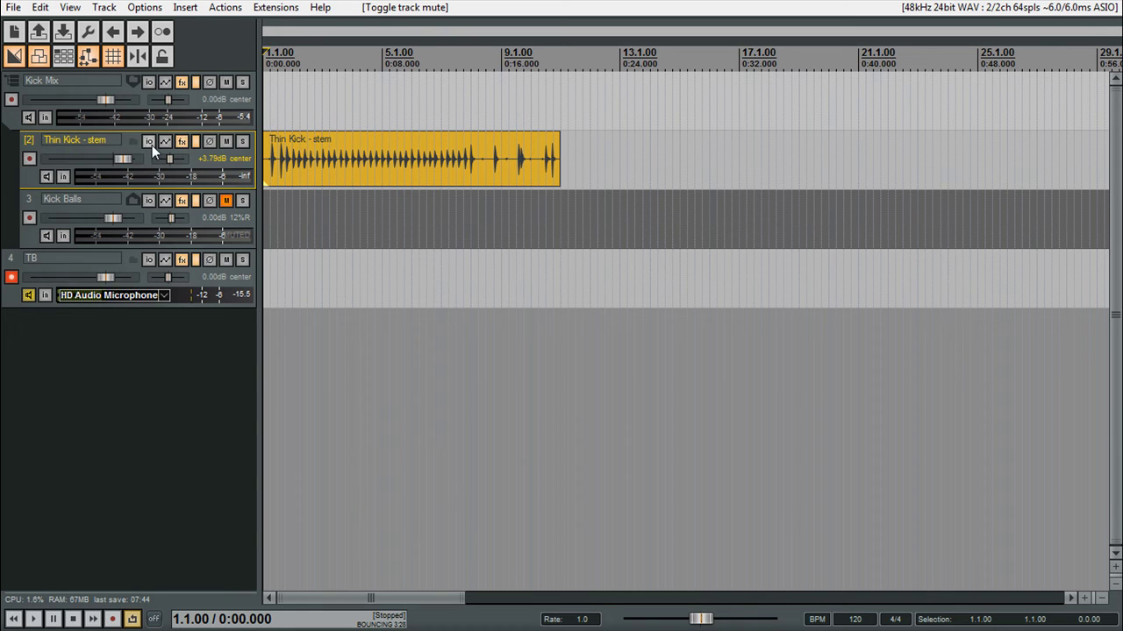
{"action": "left_click_drag", "start_coordinate": [29, 163], "coordinate": [27, 178]}
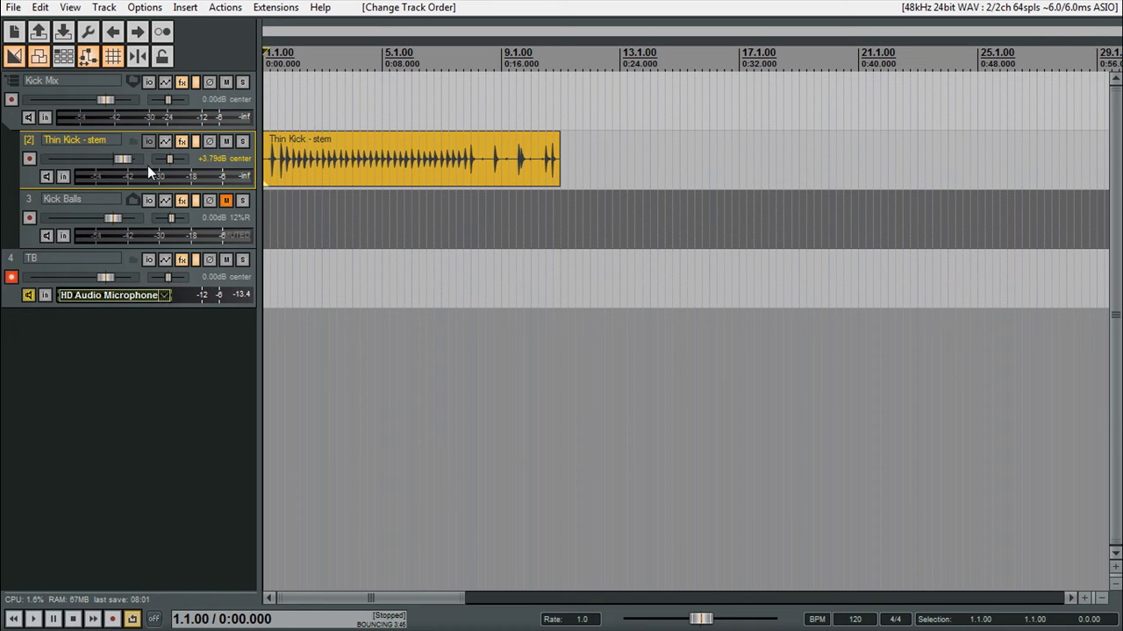
{"action": "left_click_drag", "start_coordinate": [150, 207], "coordinate": [155, 347]}
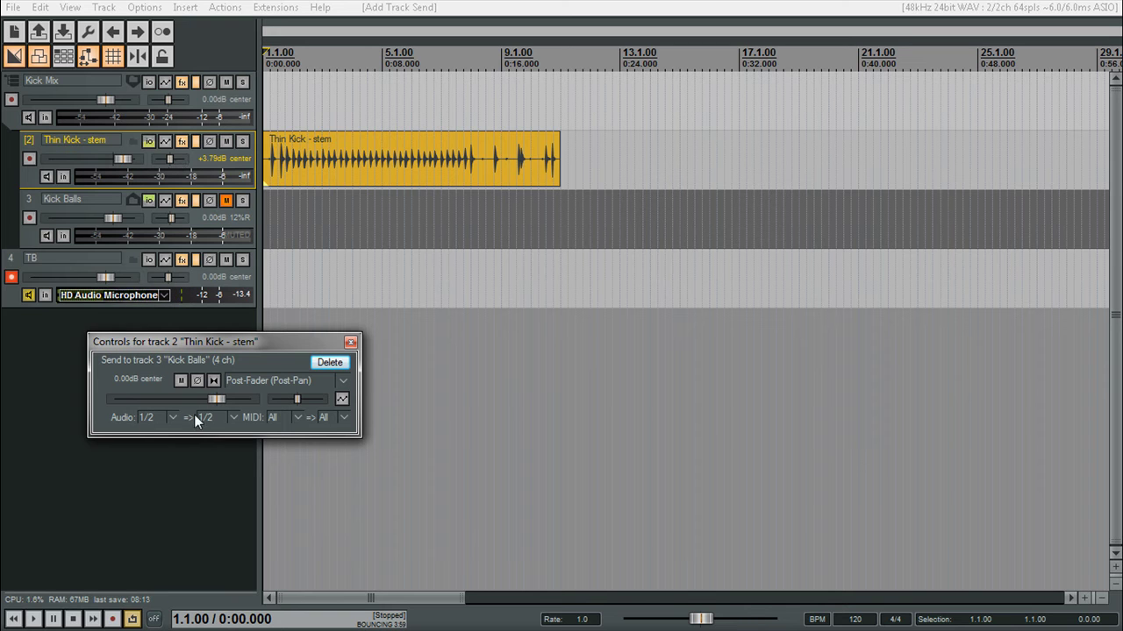
{"action": "left_click", "coordinate": [233, 418]}
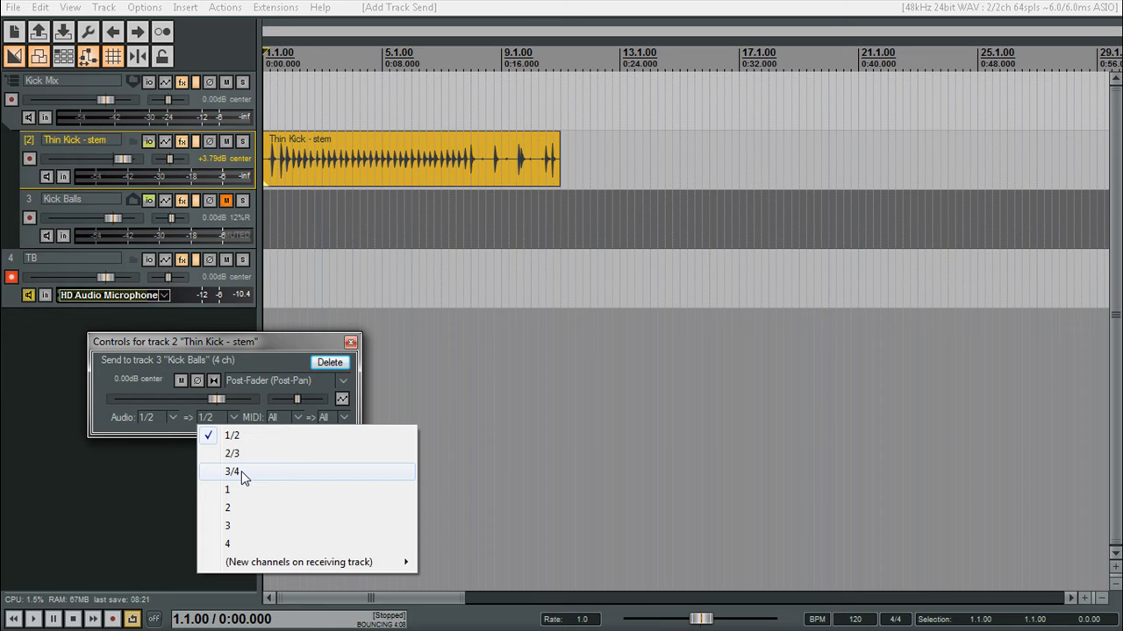
{"action": "left_click", "coordinate": [241, 471]}
{"action": "left_click", "coordinate": [350, 342]}
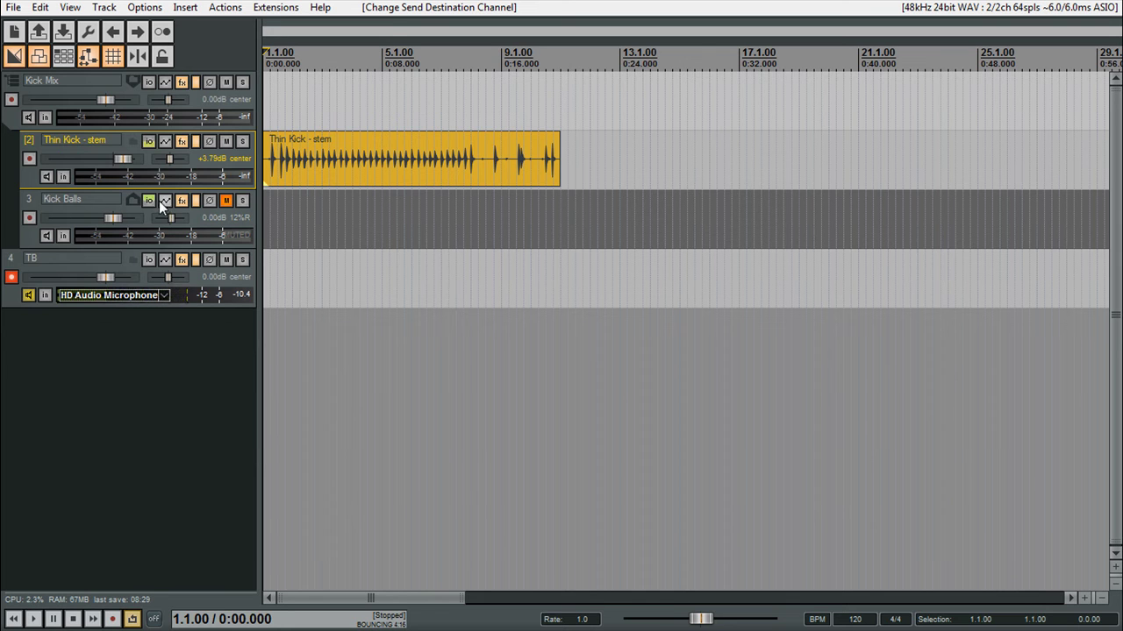
Add ReaGate (Cockos) after the tone generator in the Kick Balls track's effects chain
{"action": "left_click", "coordinate": [185, 201]}
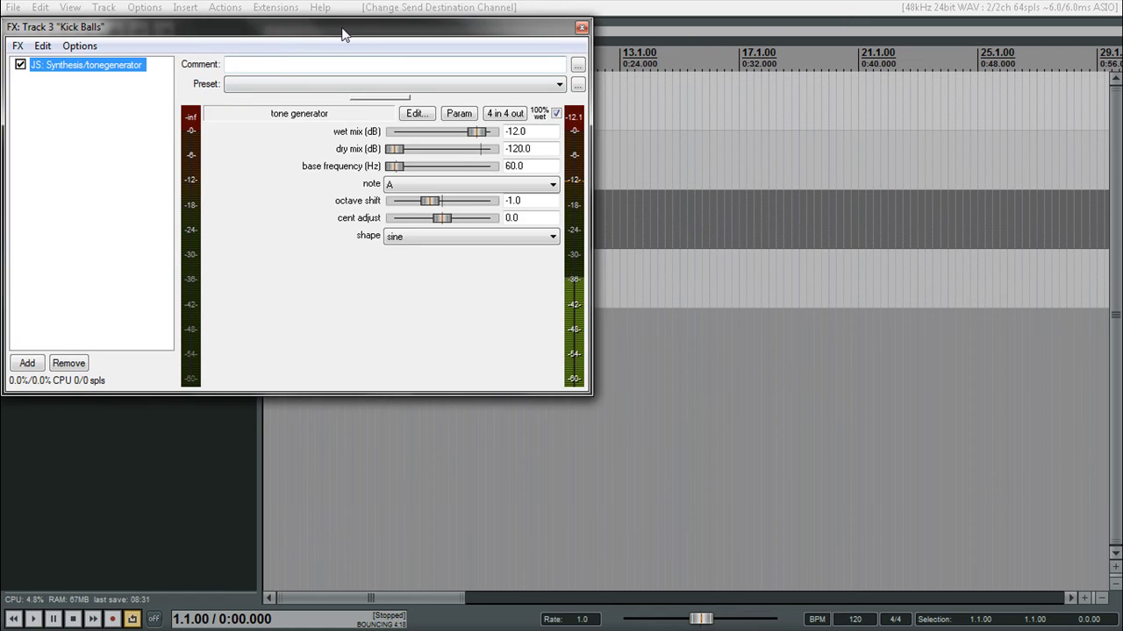
{"action": "left_click_drag", "start_coordinate": [342, 26], "coordinate": [656, 189]}
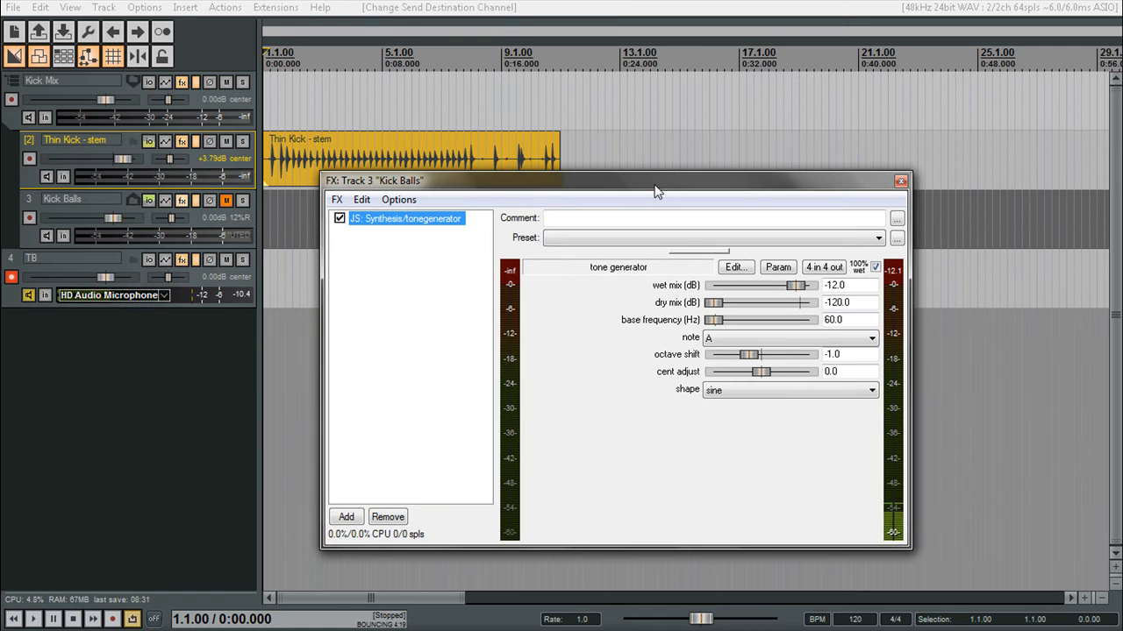
{"action": "double_click", "coordinate": [375, 294]}
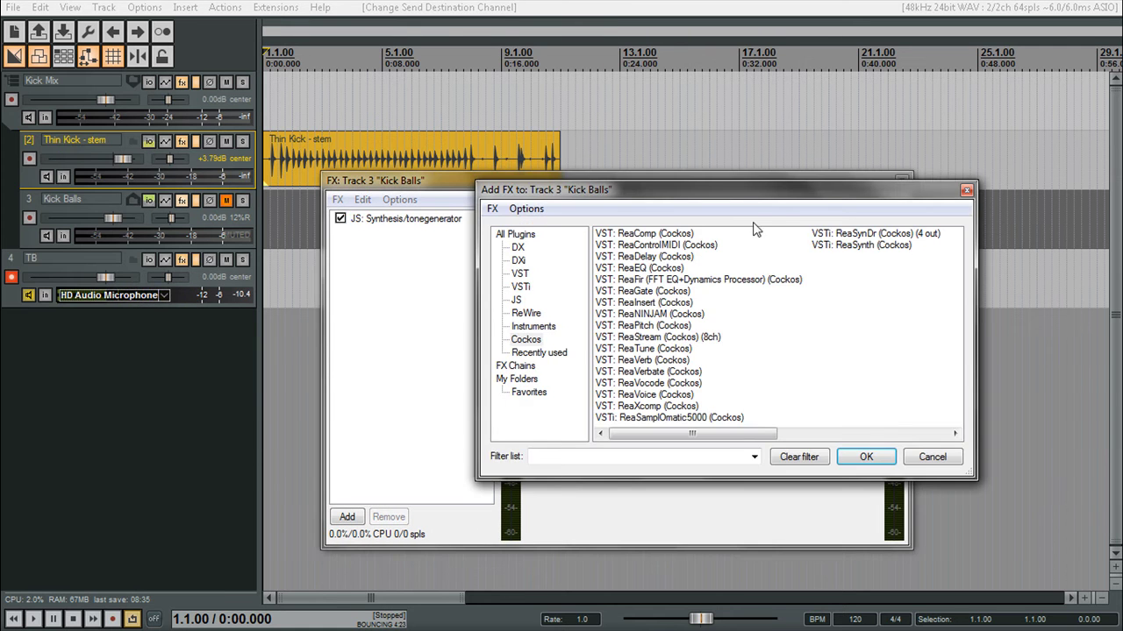
{"action": "left_click", "coordinate": [866, 462]}
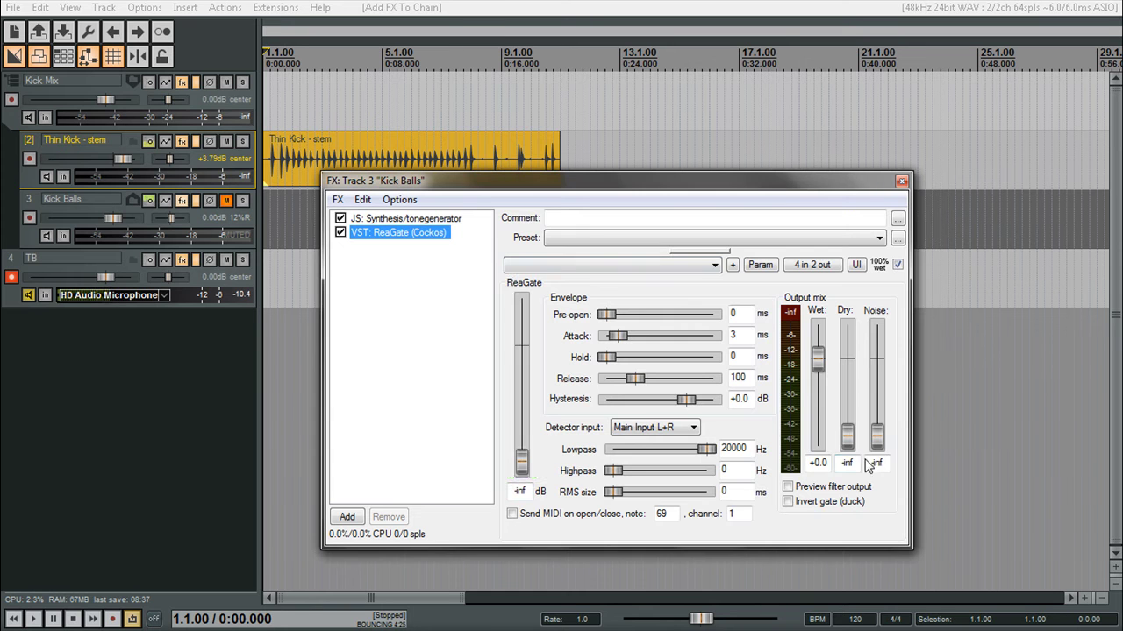
{"action": "left_click_drag", "start_coordinate": [469, 188], "coordinate": [431, 95]}
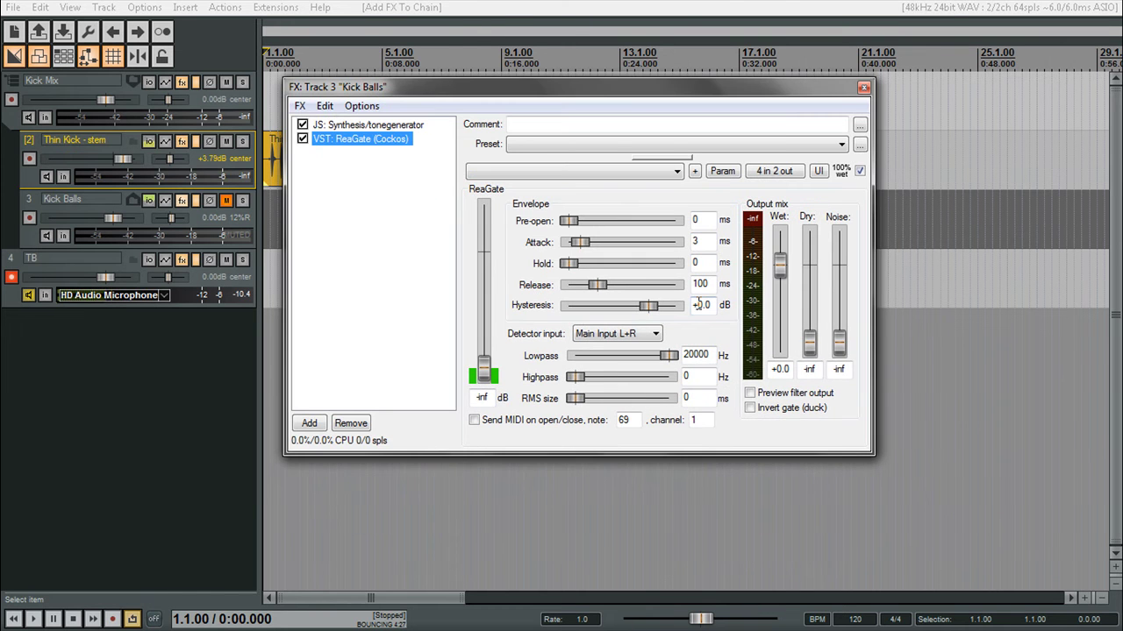
Set ReaGate's detector input to Auxiliary Input L+R and move the effects window clear of the track controls
{"action": "left_click", "coordinate": [602, 341]}
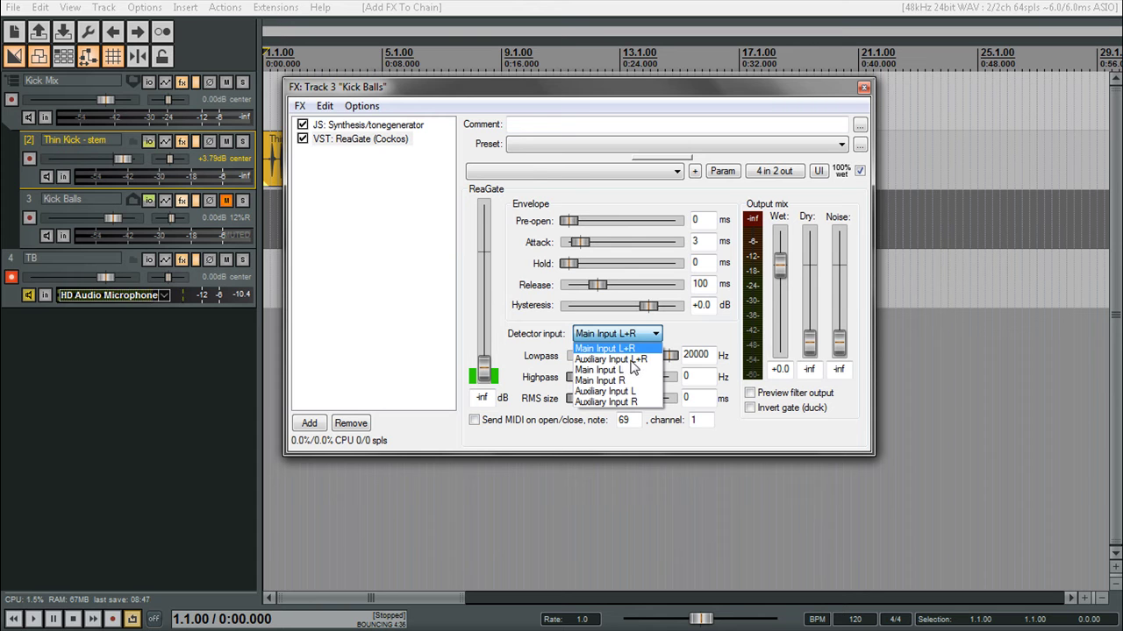
{"action": "left_click", "coordinate": [614, 359]}
{"action": "left_click_drag", "start_coordinate": [497, 99], "coordinate": [654, 154]}
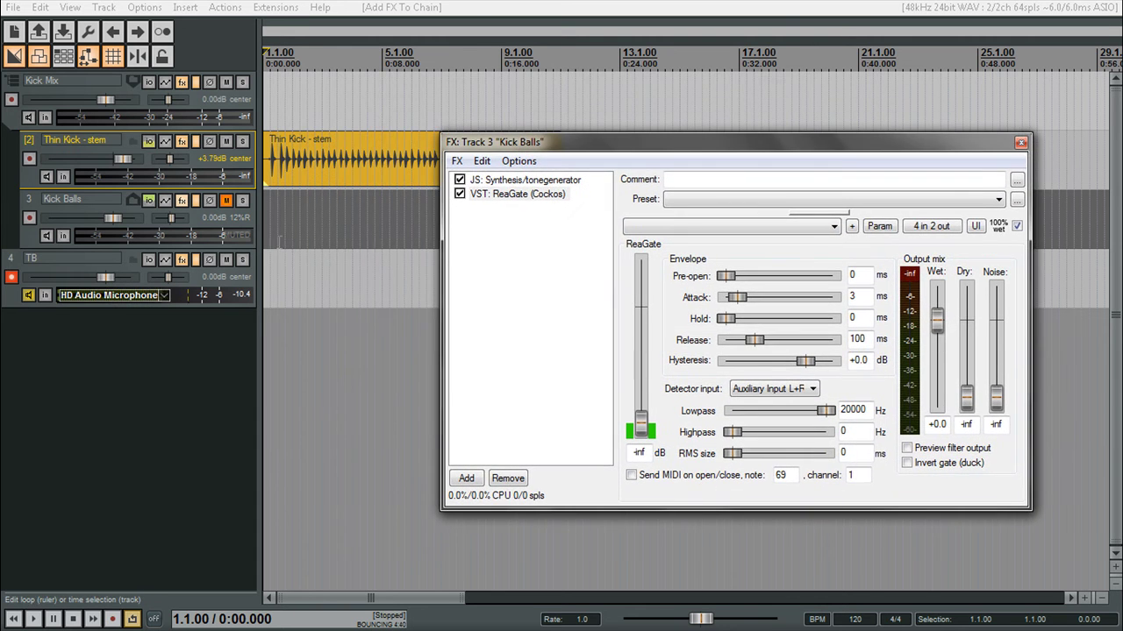
Unmute the Kick Balls track and, with the kick playing, adjust ReaGate's threshold to about -41.6 dB
{"action": "left_click", "coordinate": [225, 202]}
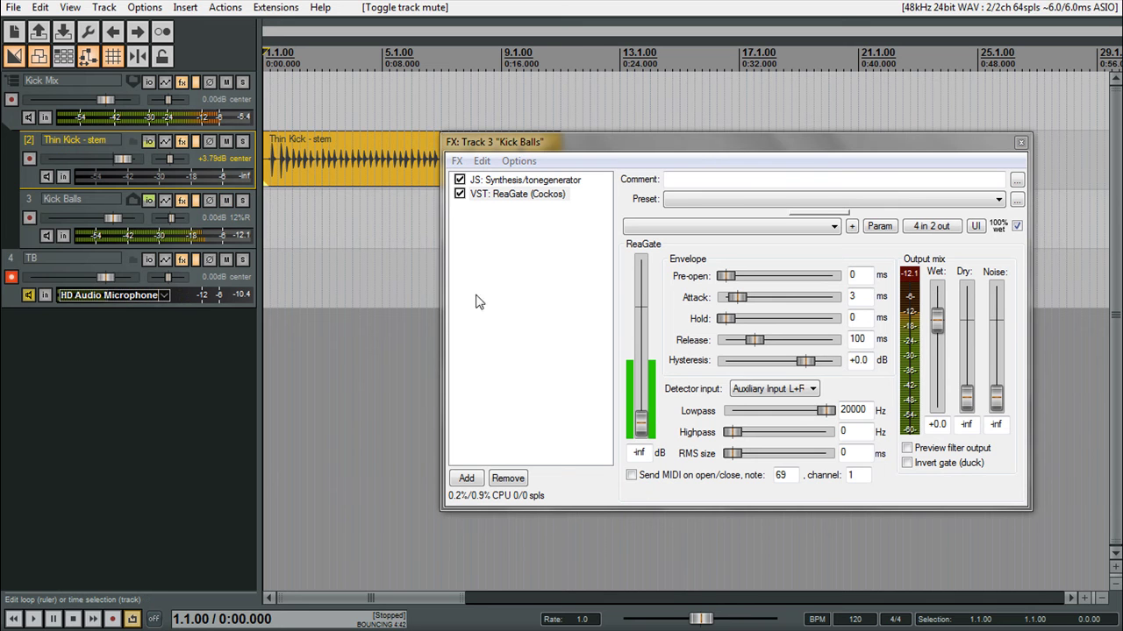
{"action": "left_click_drag", "start_coordinate": [641, 425], "coordinate": [643, 427]}
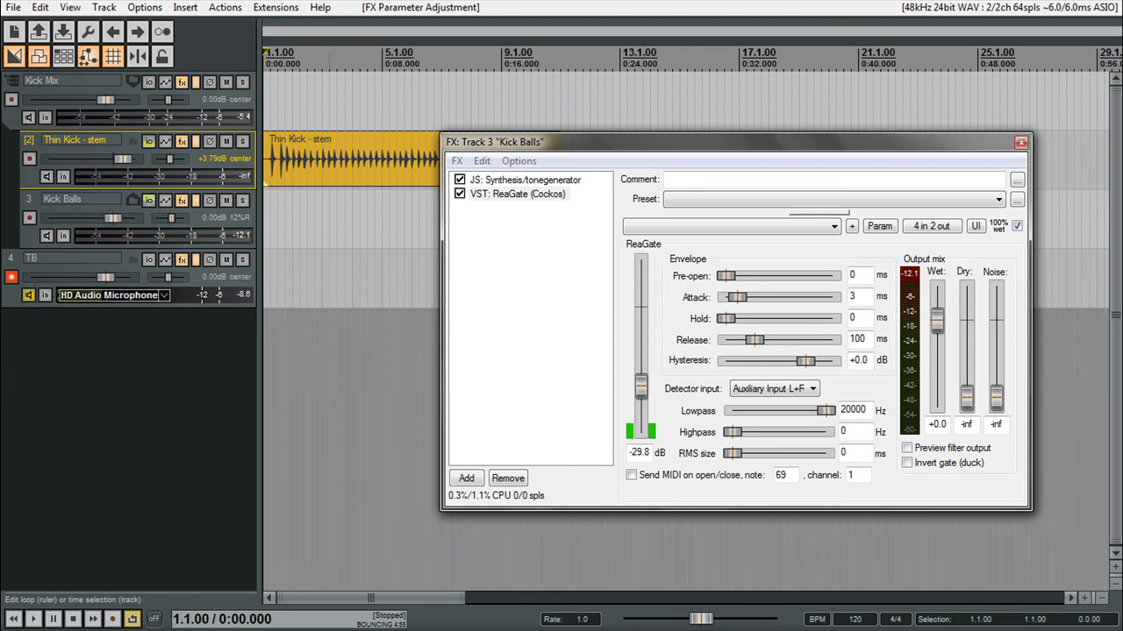
{"action": "left_click", "coordinate": [328, 58]}
{"action": "key", "text": "space"}
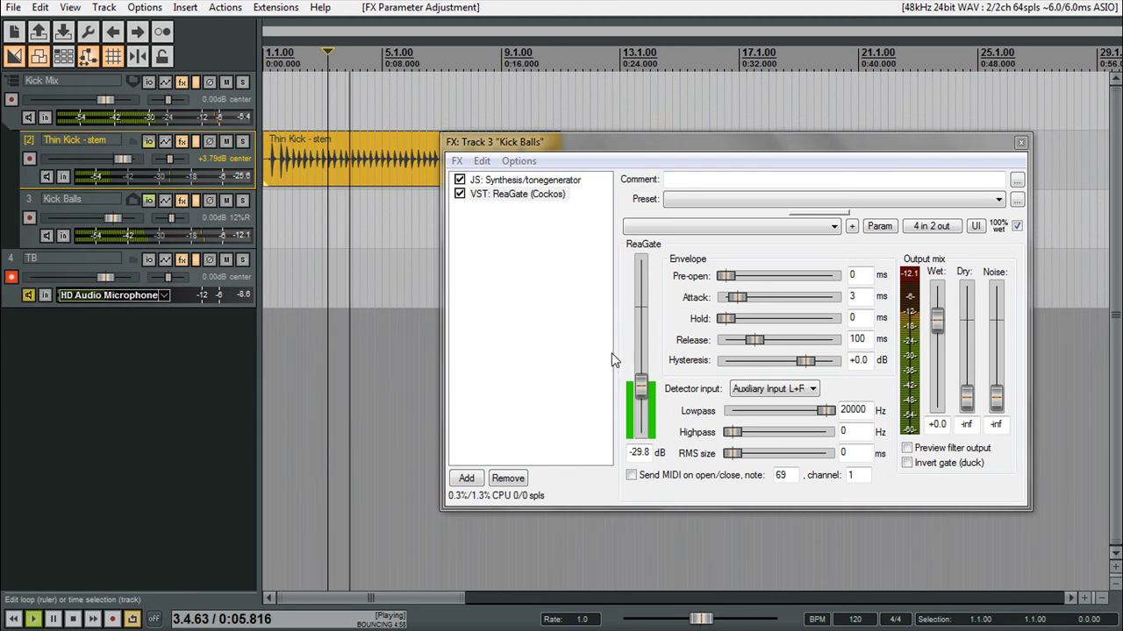
{"action": "left_click_drag", "start_coordinate": [641, 386], "coordinate": [647, 360]}
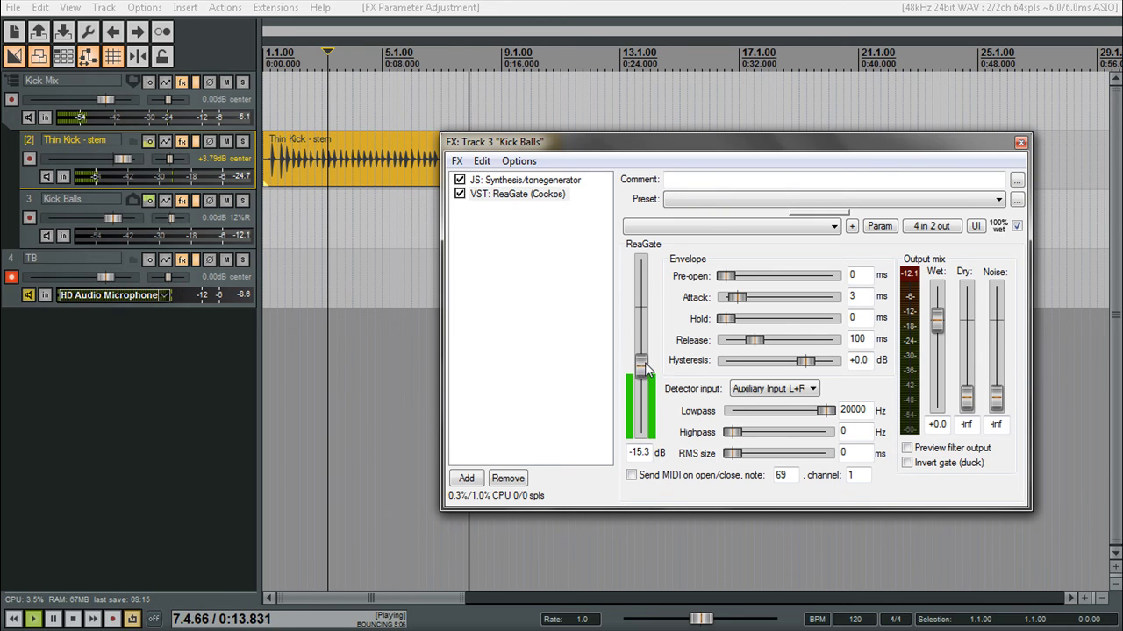
{"action": "left_click_drag", "start_coordinate": [647, 380], "coordinate": [648, 394]}
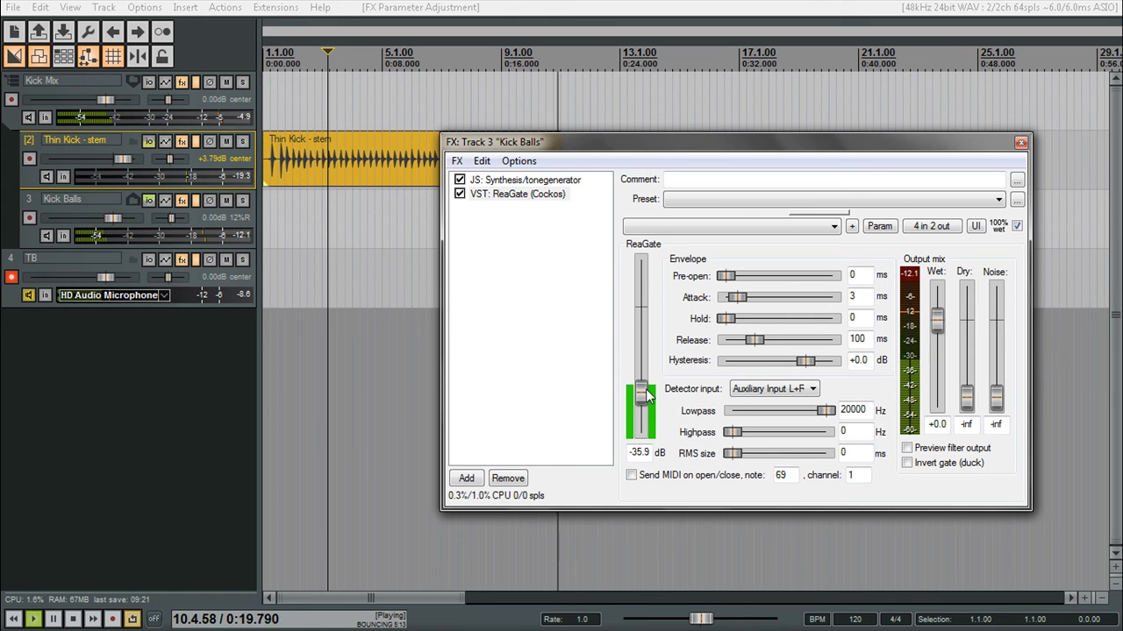
{"action": "left_click_drag", "start_coordinate": [648, 396], "coordinate": [648, 402]}
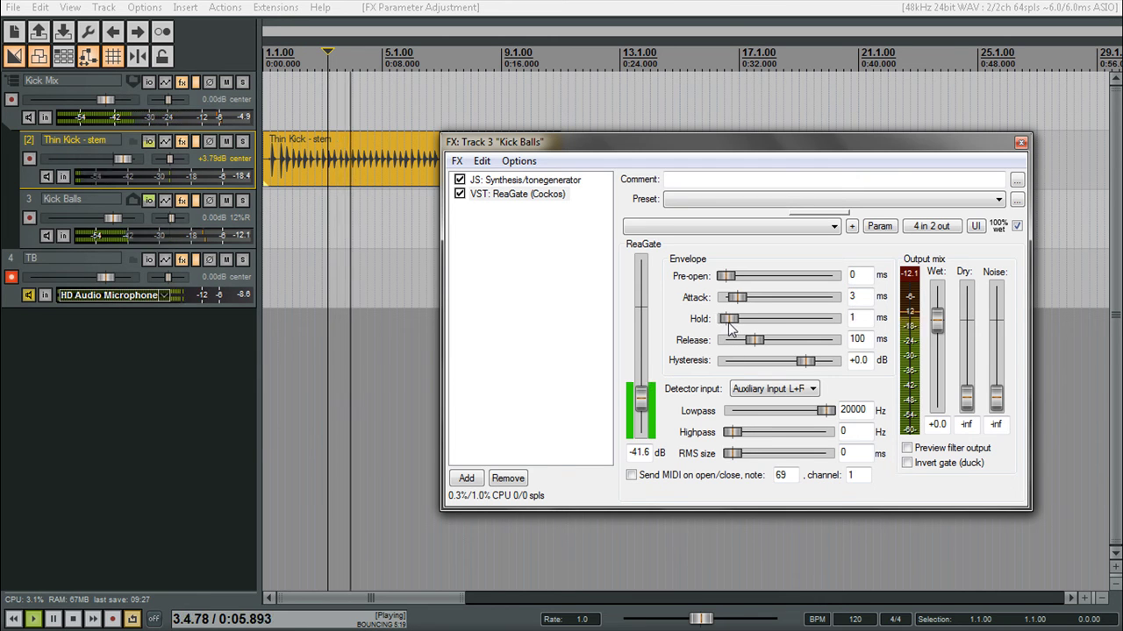
Set ReaGate's envelope to 12 ms hold, 50 ms release, 1 ms pre-open and 8 ms attack
{"action": "left_click_drag", "start_coordinate": [735, 327], "coordinate": [740, 328]}
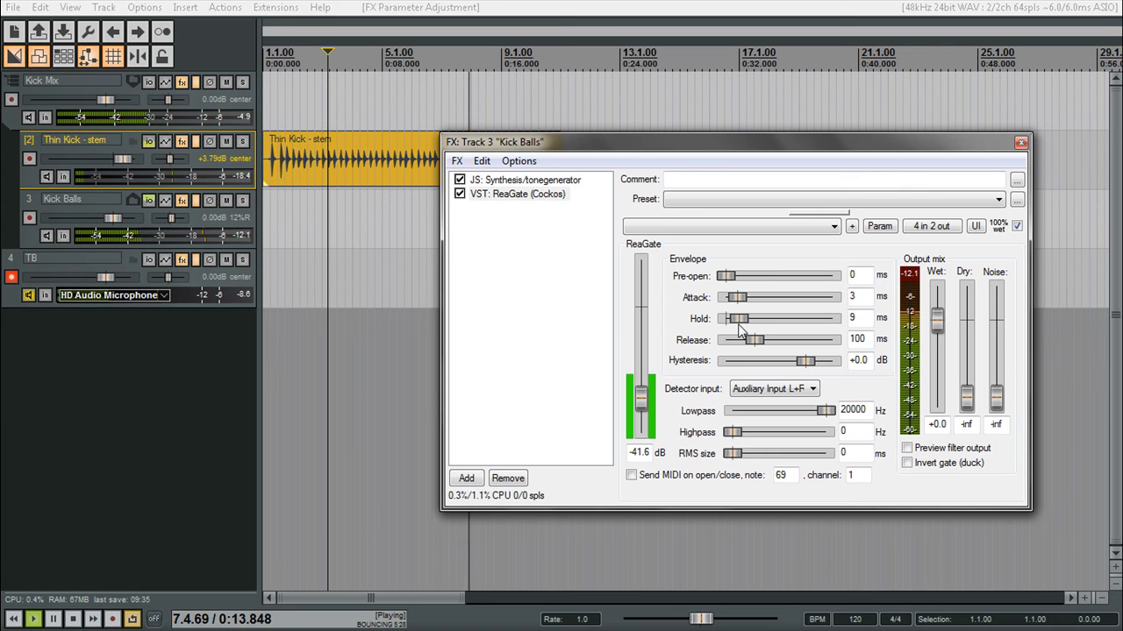
{"action": "left_click_drag", "start_coordinate": [739, 329], "coordinate": [742, 331]}
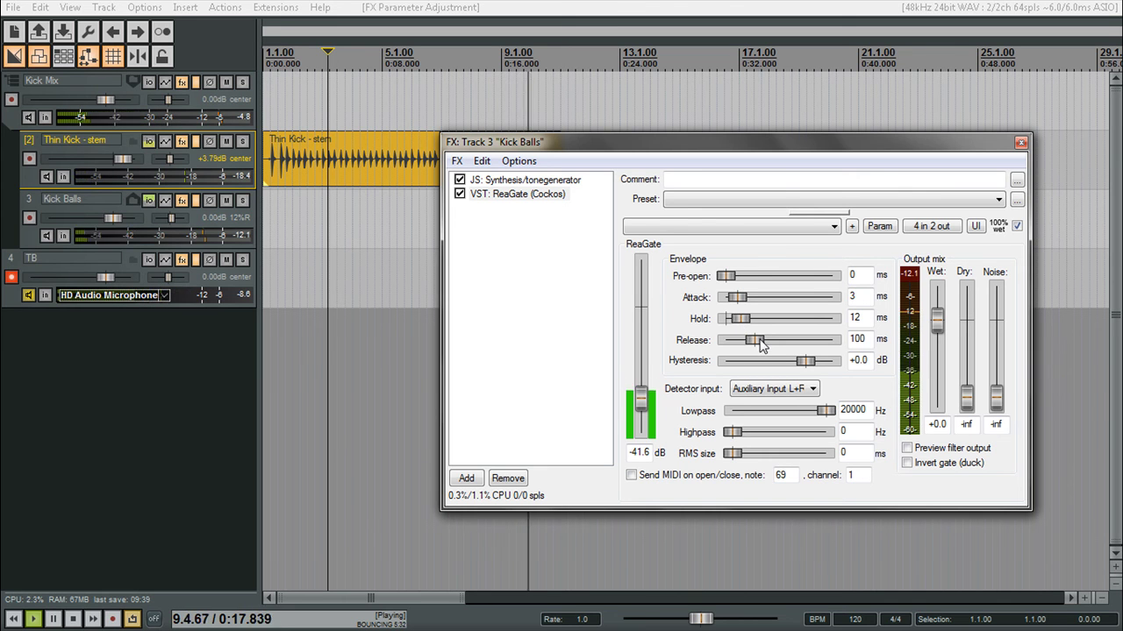
{"action": "left_click_drag", "start_coordinate": [758, 339], "coordinate": [752, 340]}
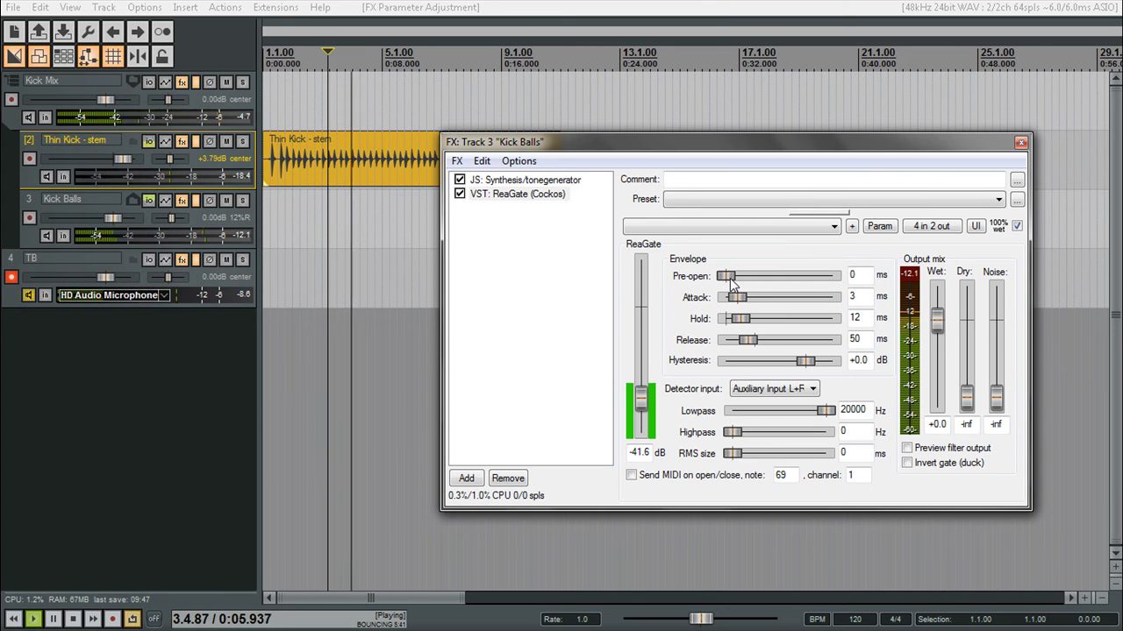
{"action": "left_click_drag", "start_coordinate": [730, 279], "coordinate": [737, 283]}
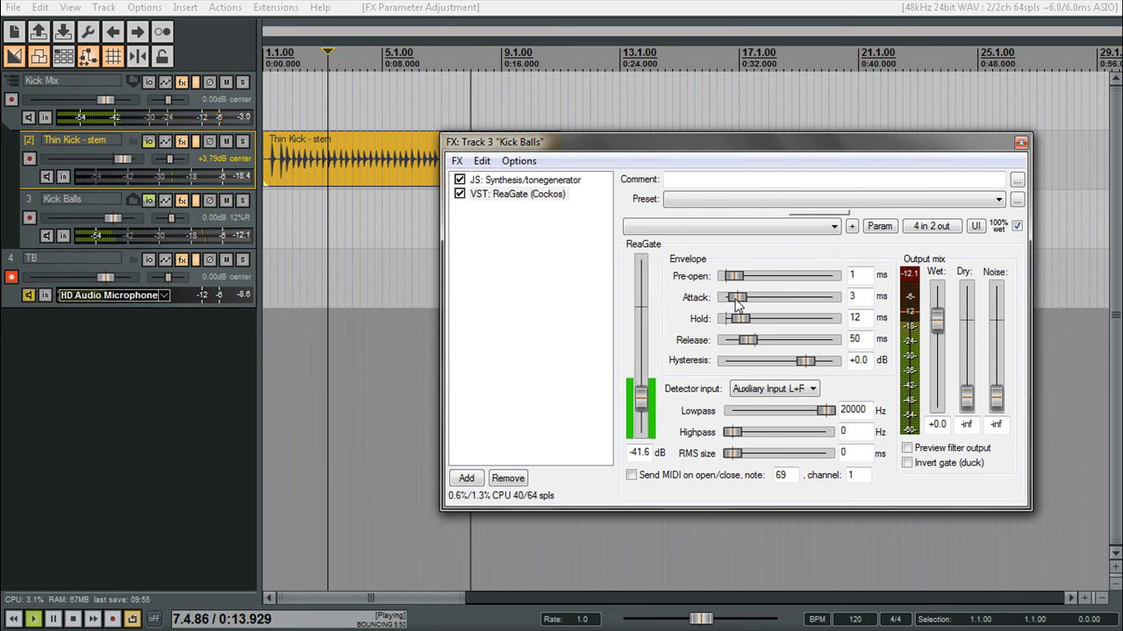
{"action": "left_click_drag", "start_coordinate": [737, 302], "coordinate": [744, 305]}
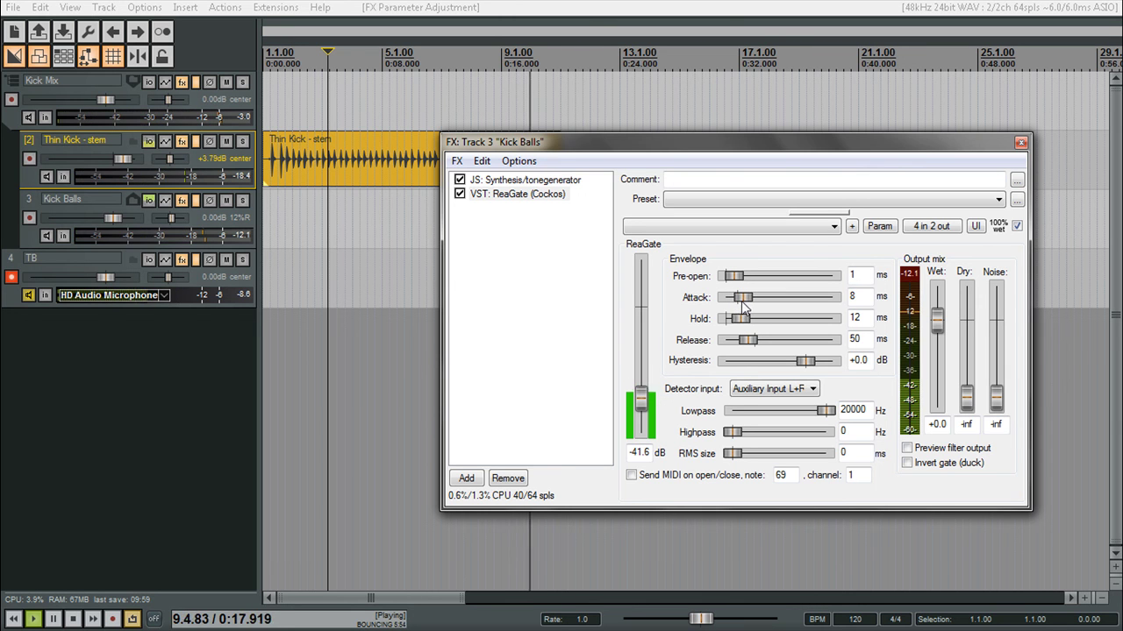
Lower ReaGate's threshold to about -43.4 dB and close the Kick Balls effects chain
{"action": "left_click_drag", "start_coordinate": [641, 406], "coordinate": [641, 406]}
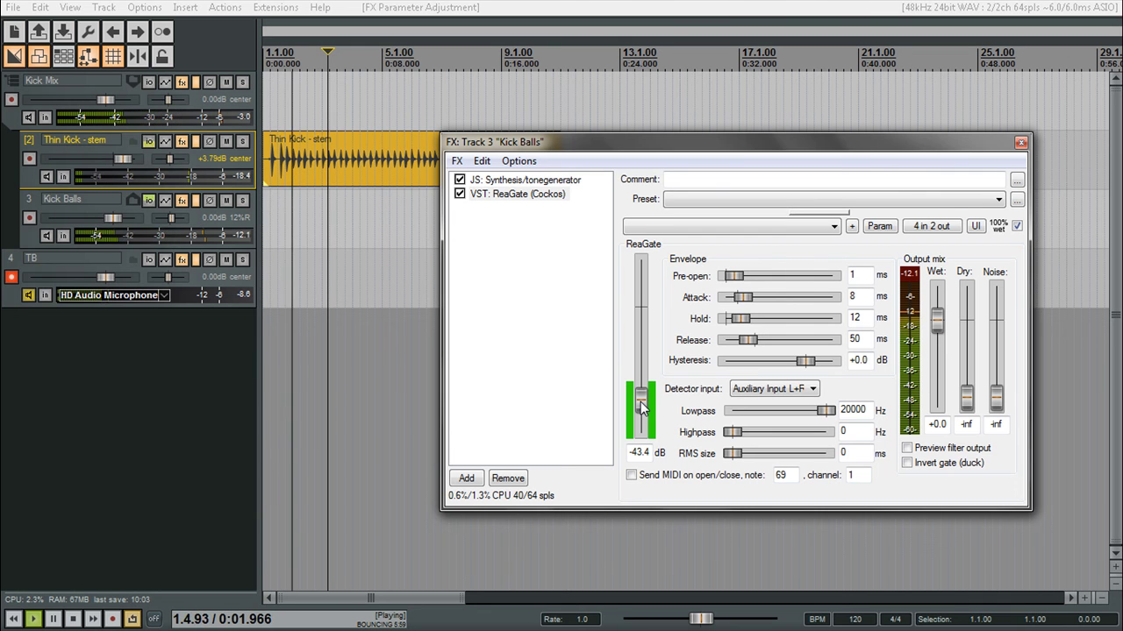
{"action": "left_click", "coordinate": [1020, 142]}
{"action": "left_click", "coordinate": [208, 383]}
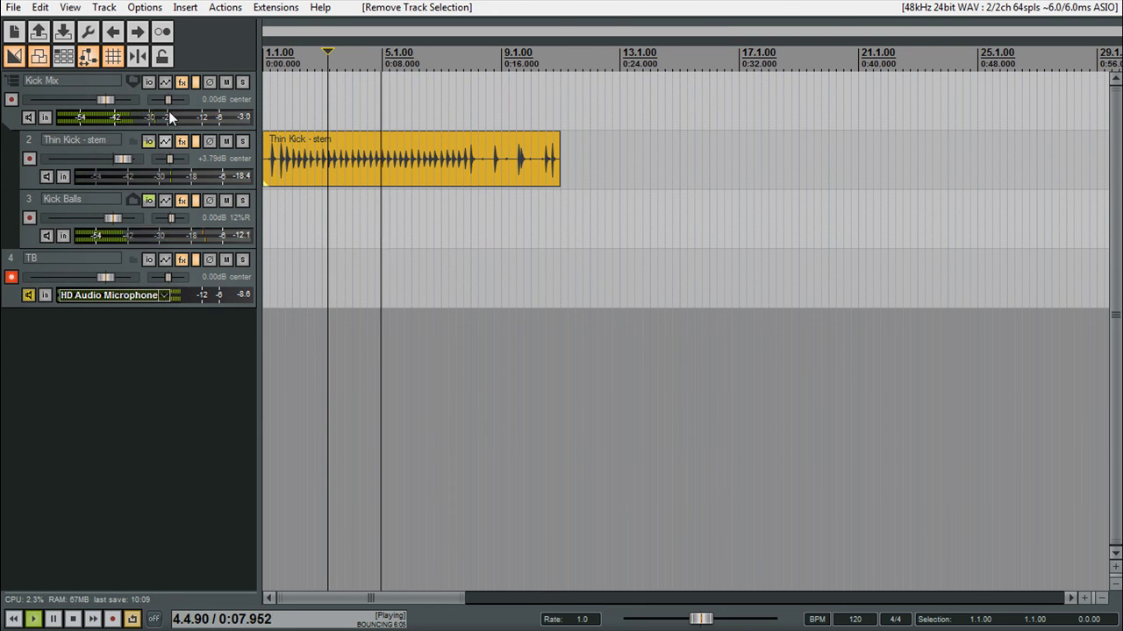
In the Kick Mix folder's ReaEQ, set band 3 to 11.2 dB at 4711.5 Hz and the low shelf to 6.8 dB at 274.5 Hz
{"action": "left_click", "coordinate": [182, 82]}
{"action": "left_click_drag", "start_coordinate": [171, 27], "coordinate": [462, 166]}
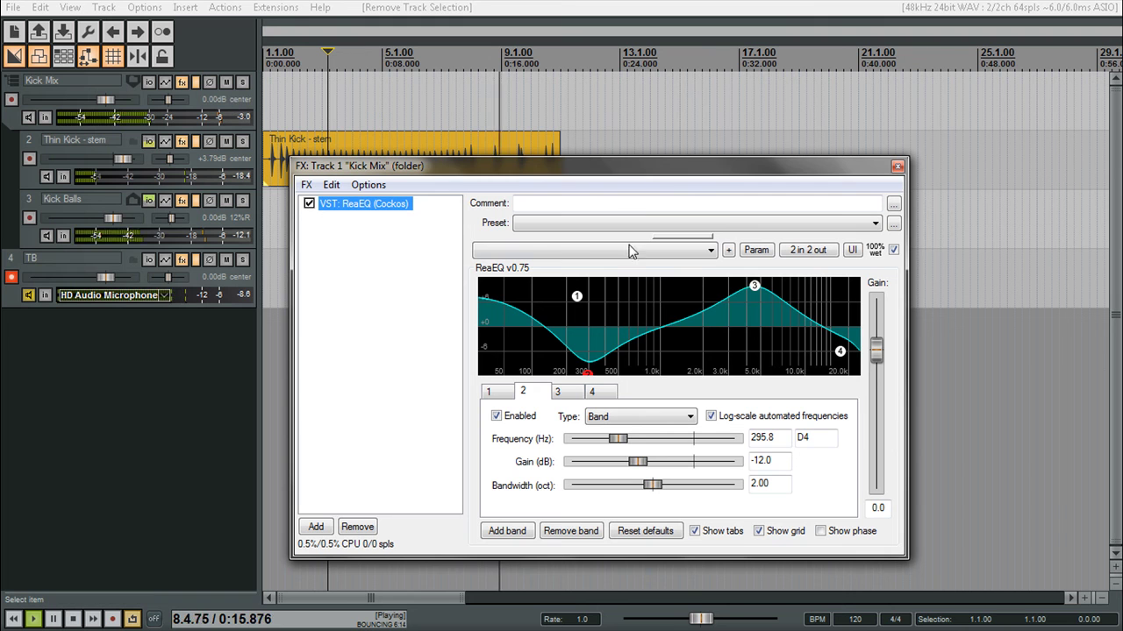
{"action": "mouse_move", "coordinate": [755, 292]}
{"action": "mouse_move", "coordinate": [755, 292]}
{"action": "left_mouse_down"}
{"action": "mouse_move", "coordinate": [746, 351]}
{"action": "mouse_move", "coordinate": [757, 282]}
{"action": "left_mouse_up"}
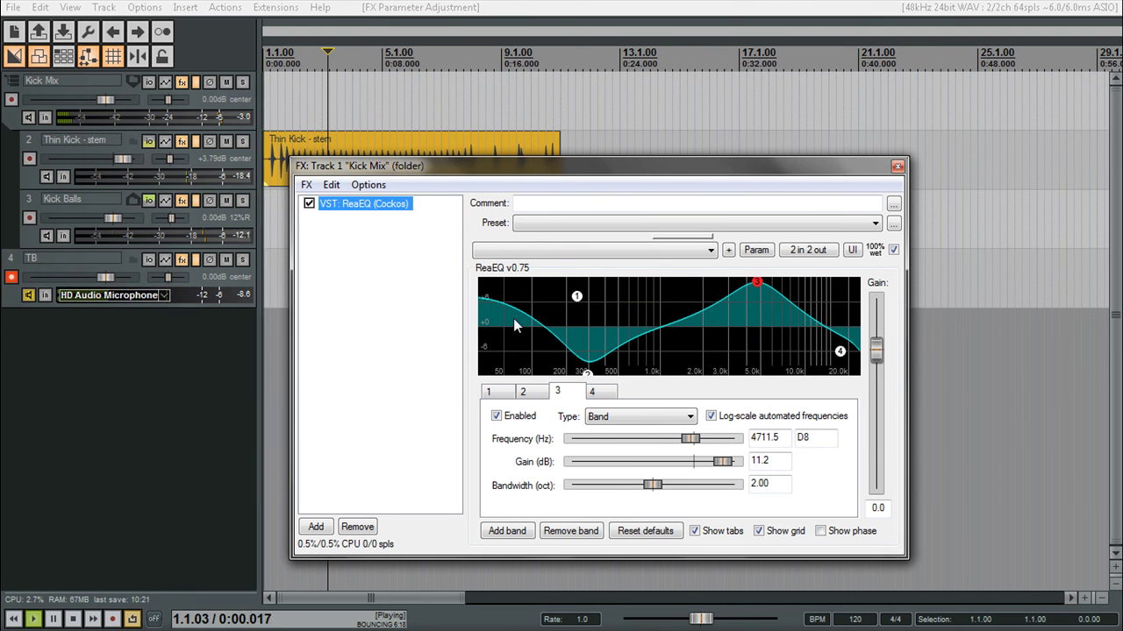
{"action": "mouse_move", "coordinate": [576, 305]}
{"action": "left_mouse_down"}
{"action": "mouse_move", "coordinate": [573, 344]}
{"action": "mouse_move", "coordinate": [585, 306]}
{"action": "left_mouse_up"}
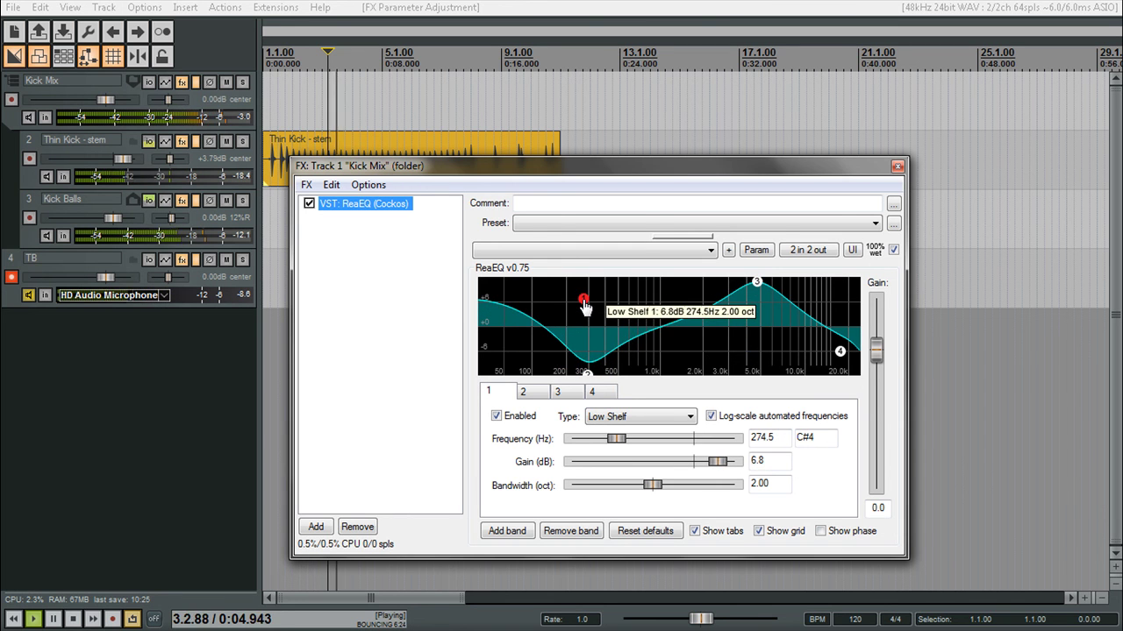
{"action": "left_click", "coordinate": [587, 370]}
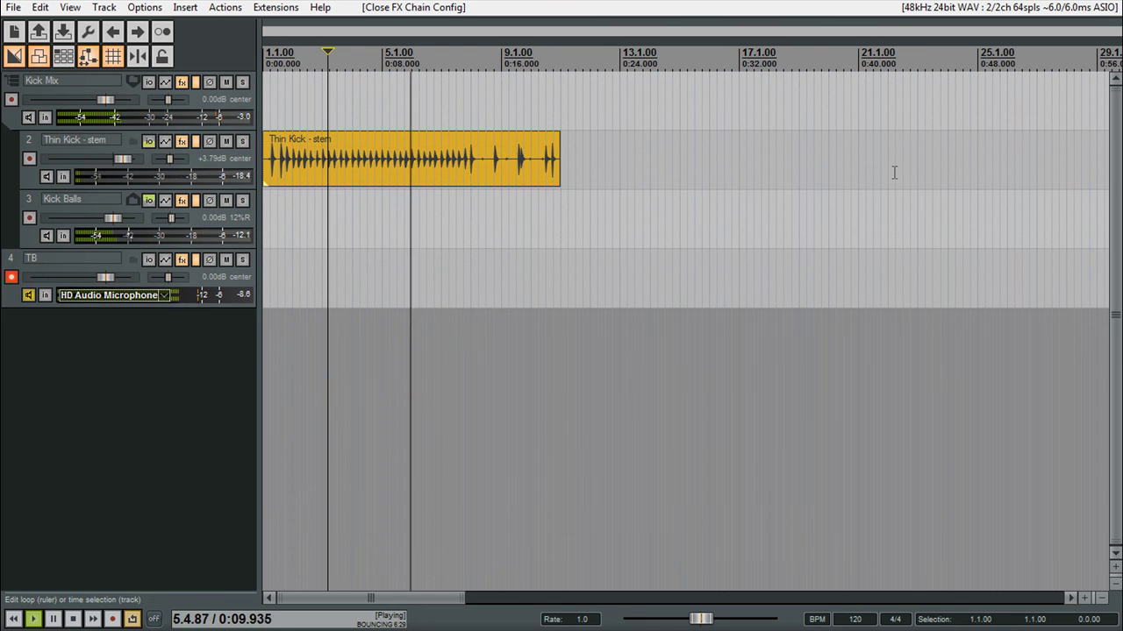
{"action": "left_click", "coordinate": [897, 165]}
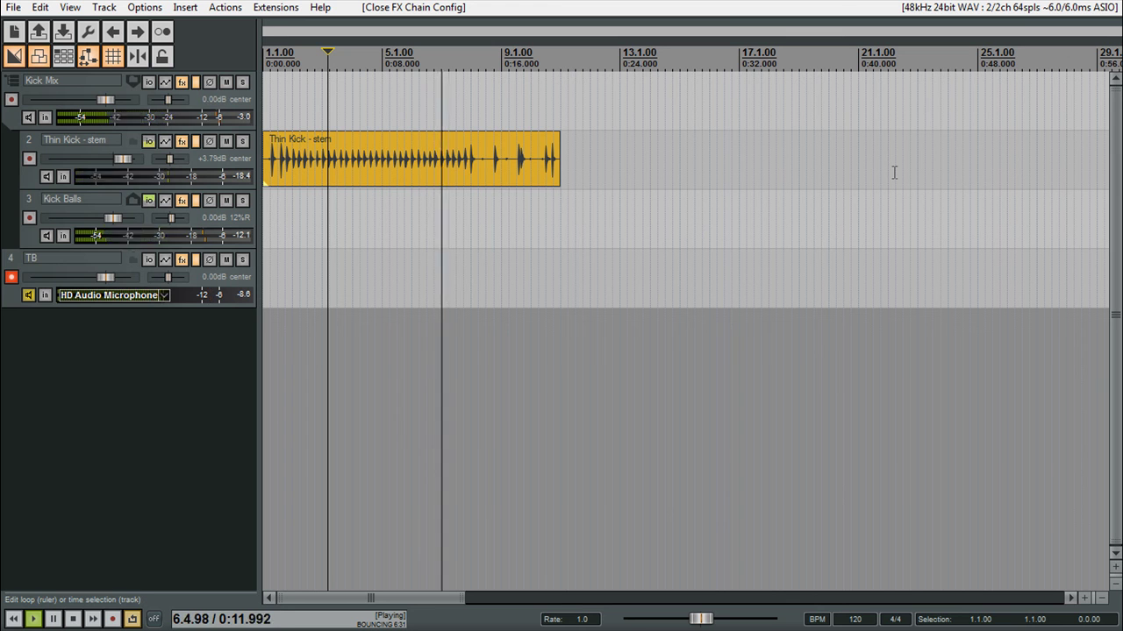